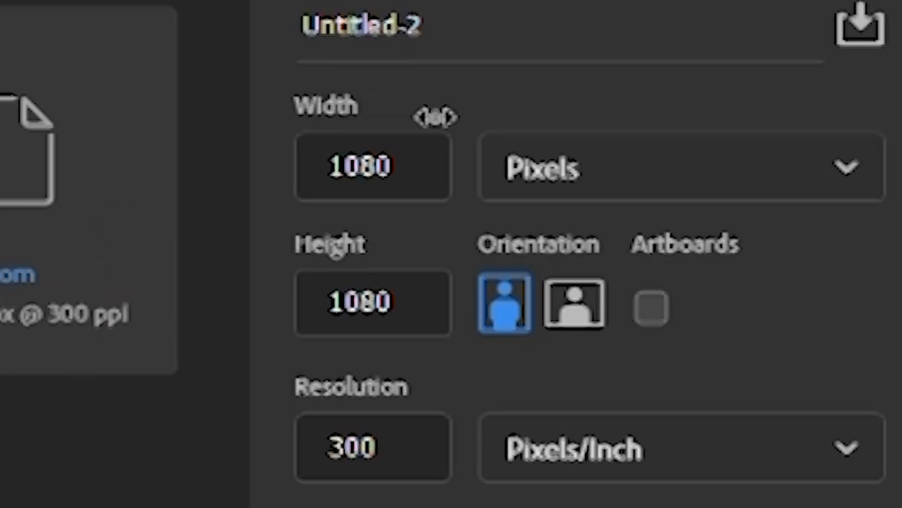
Create a new 1080 x 1080 pixel RGB document at 300 pixels/inch, named class1
click(481, 29)
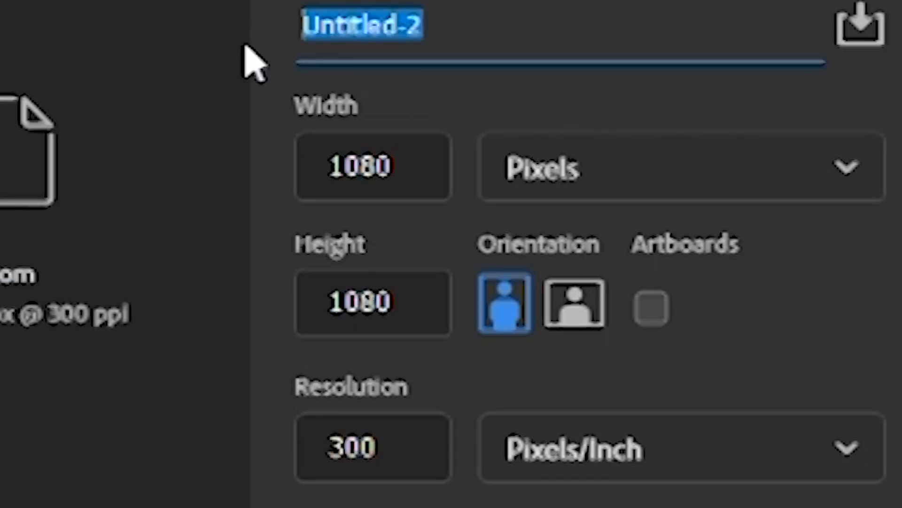
text(class1)
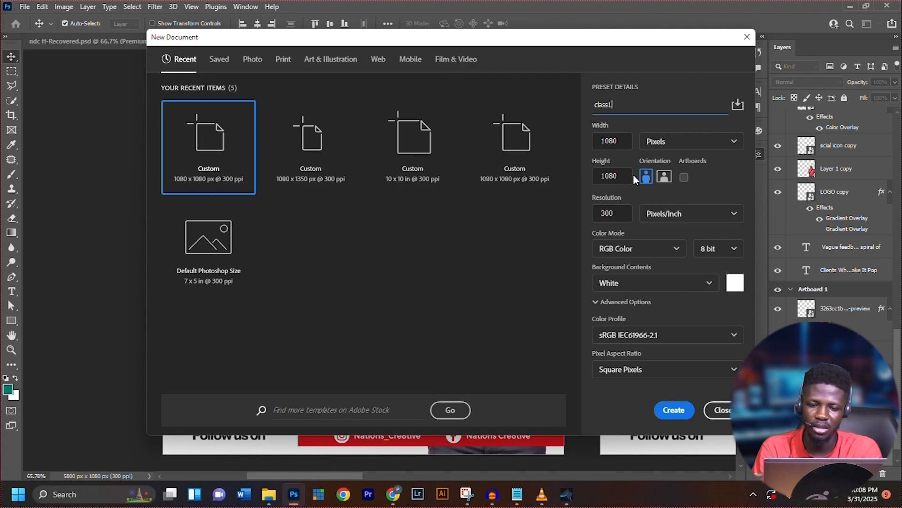
click(673, 409)
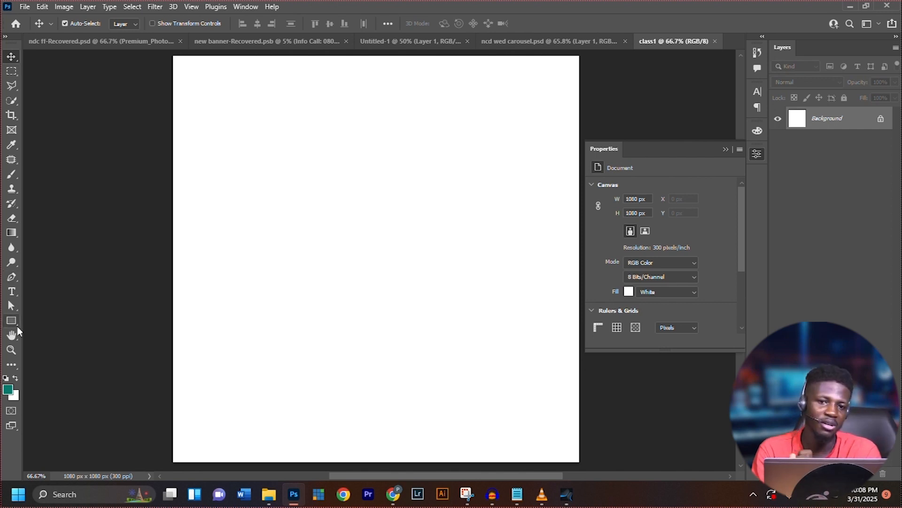
Check the reference carousel design, and start a text layer on the class1 canvas with the first line "3 Things that"
click(492, 44)
drag(248, 224, 359, 233)
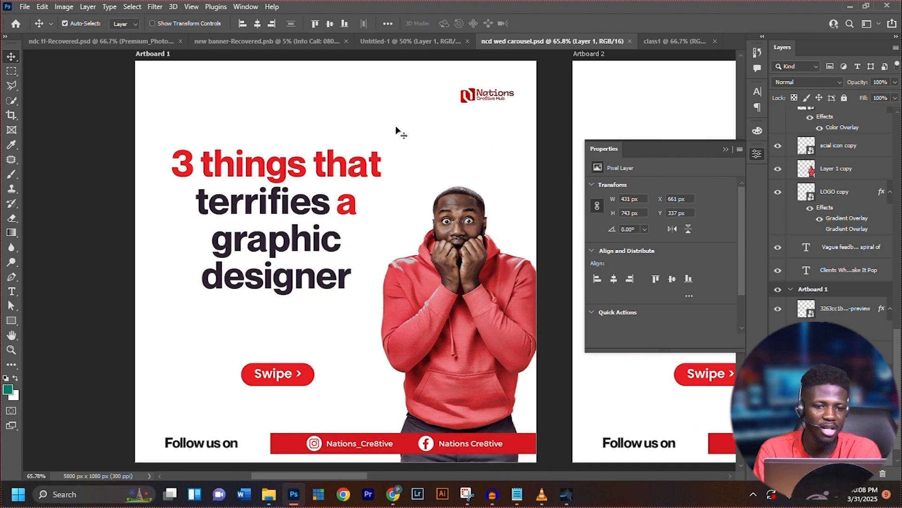
click(676, 43)
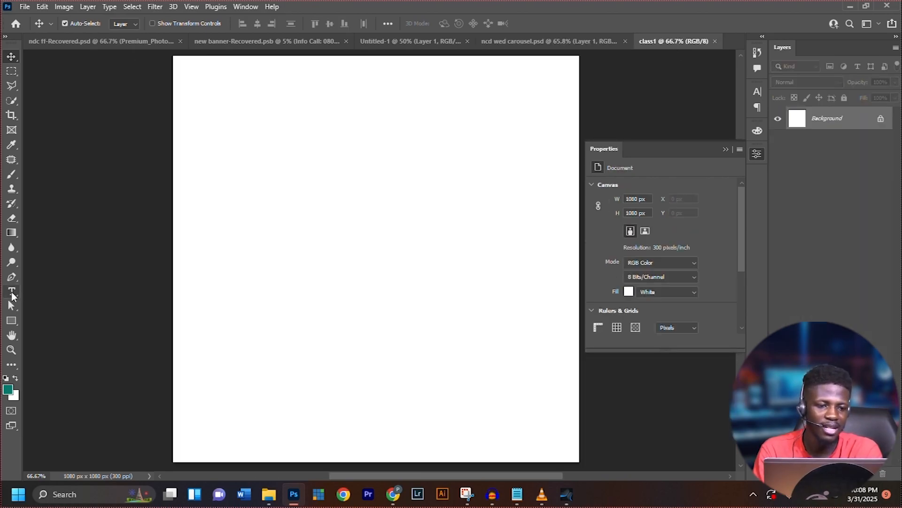
key(t)
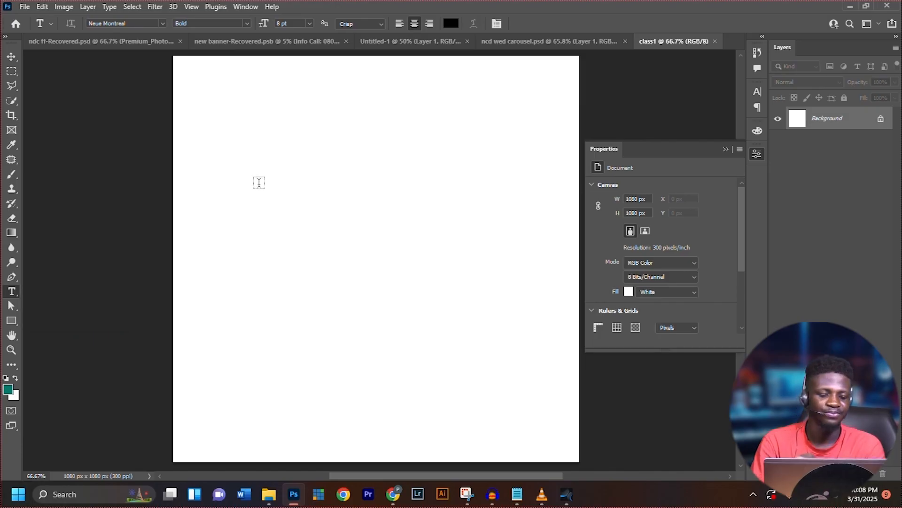
click(259, 182)
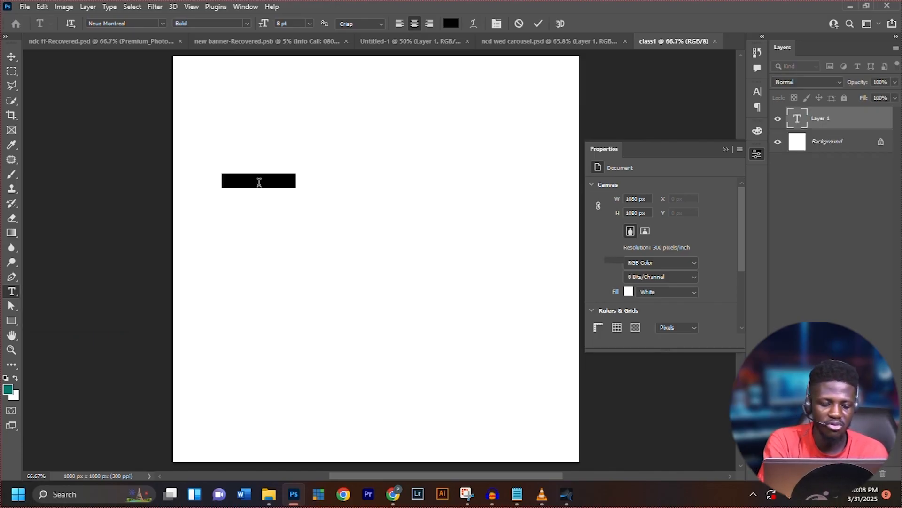
click(260, 182)
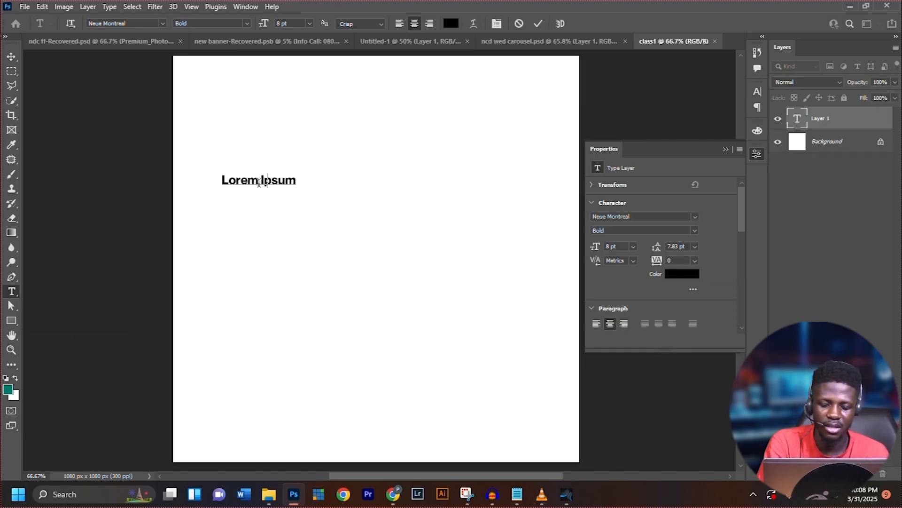
text(3 Thin)
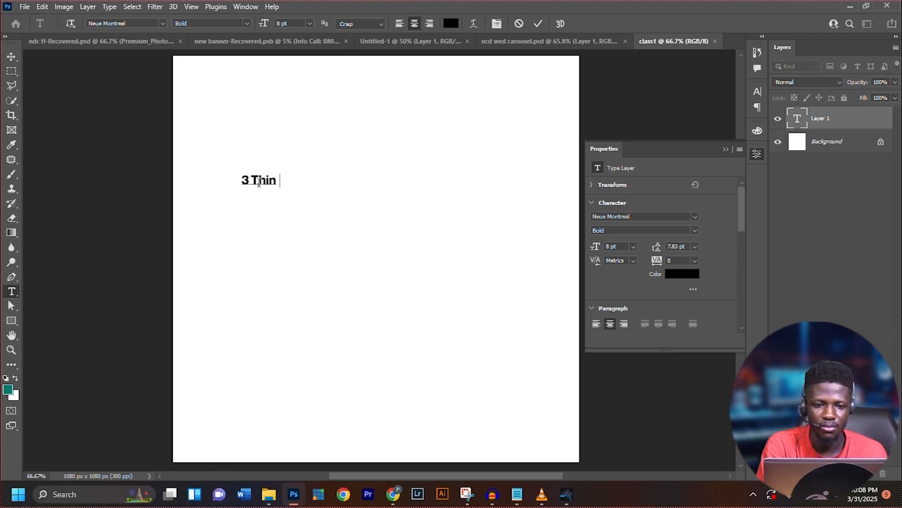
text(gs that )
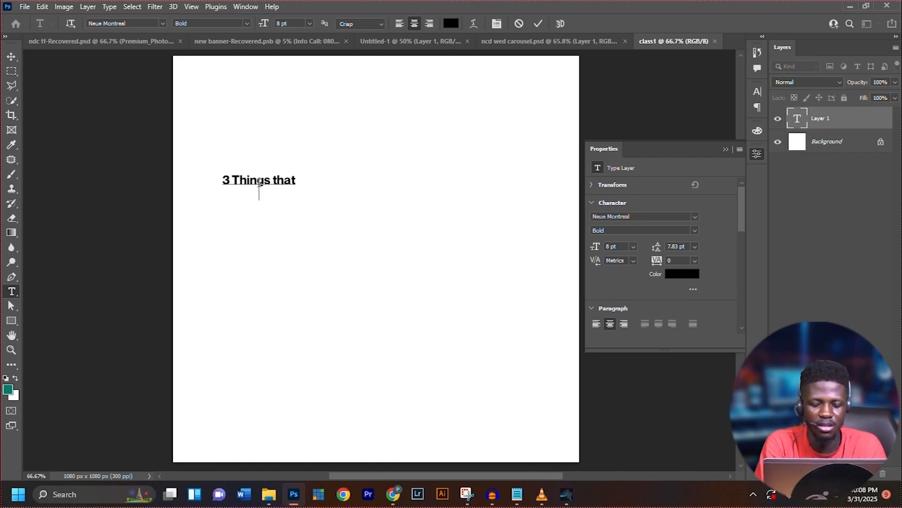
text(terrifies a)
Complete the headline with the separate lines "terrifies a", "graphic" and "designer"
key(Return)
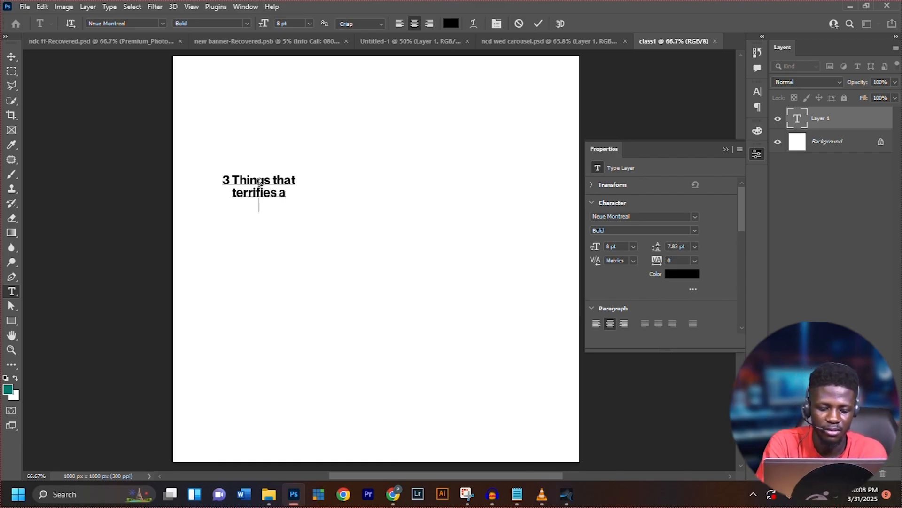
text(gra)
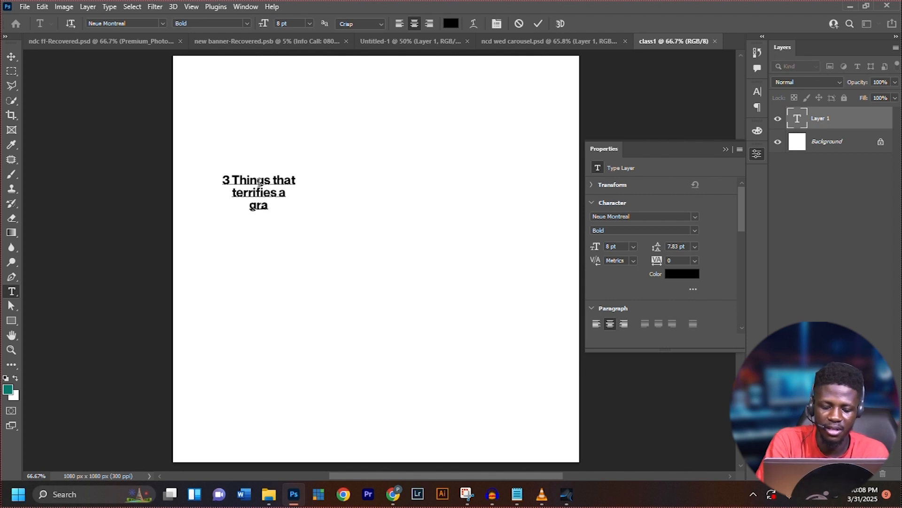
text(phic de)
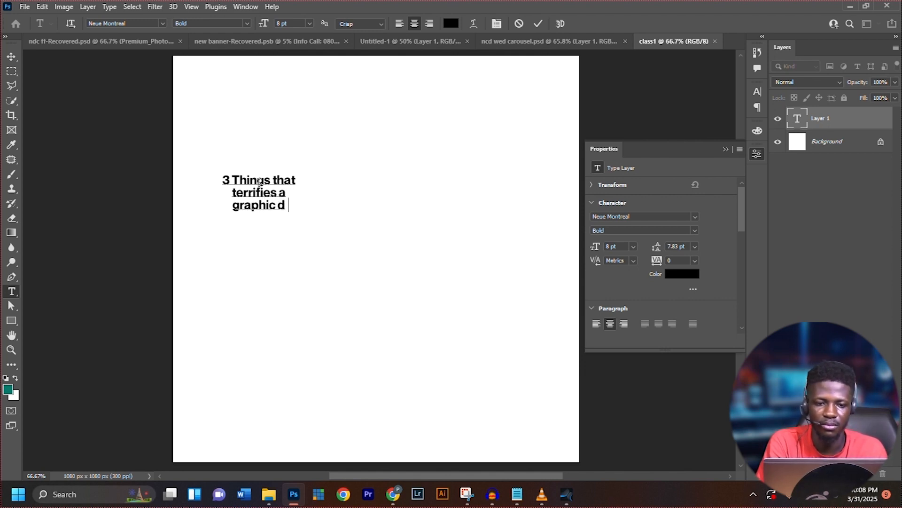
key(BackSpace)
key(BackSpace)
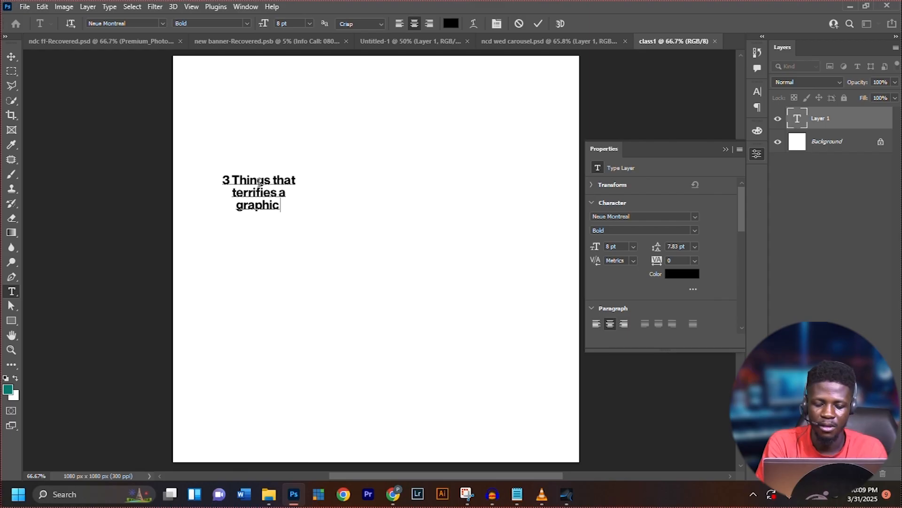
text(designer)
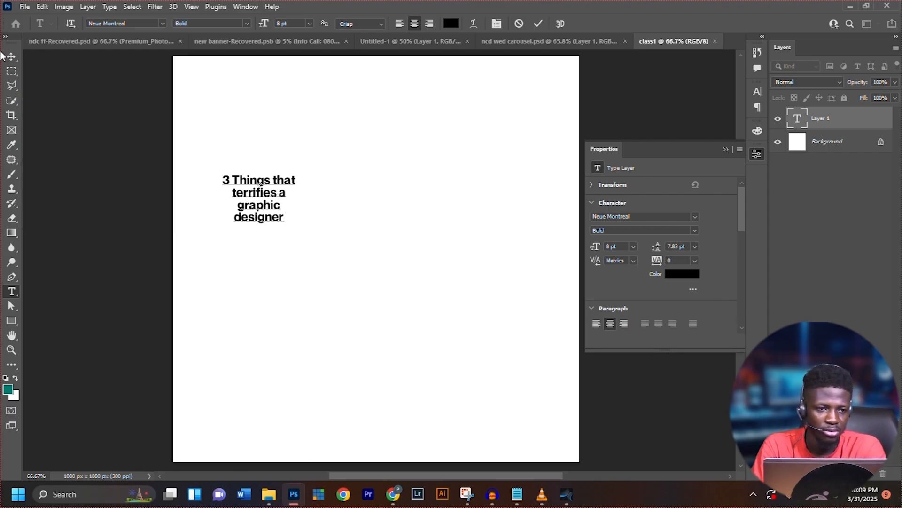
Scale the headline text up to about 233% and place it in the upper-left area of the canvas
click(10, 57)
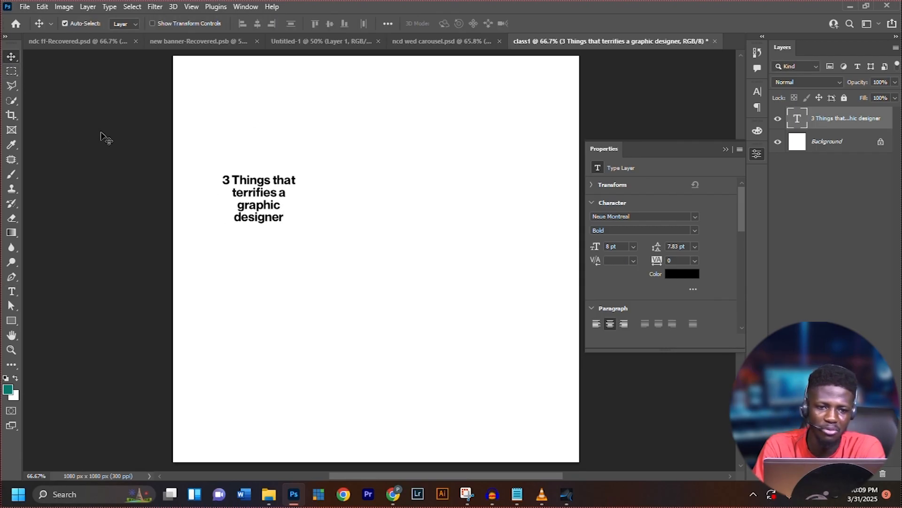
drag(261, 198, 350, 235)
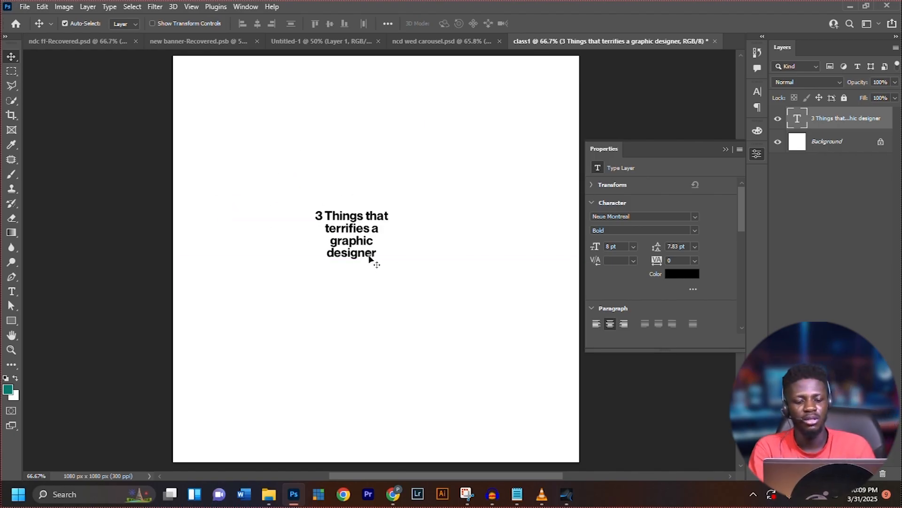
key(ctrl)
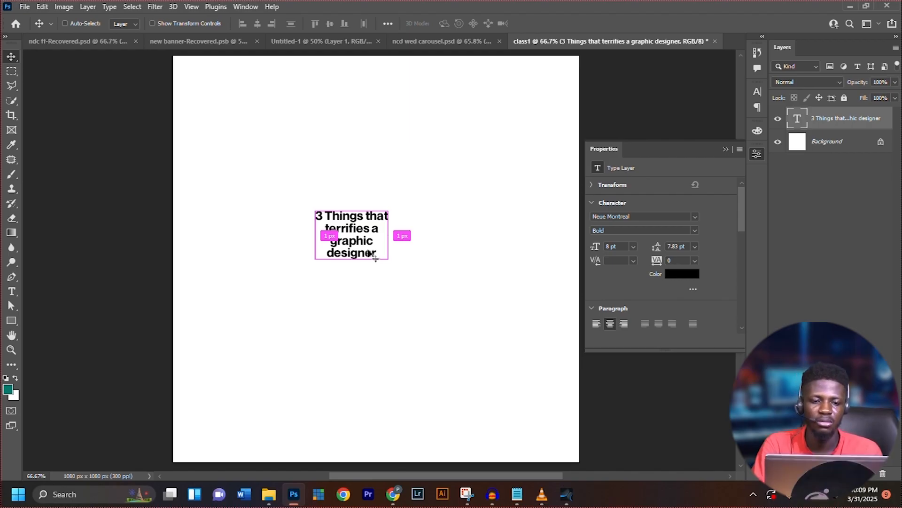
key(ctrl+t)
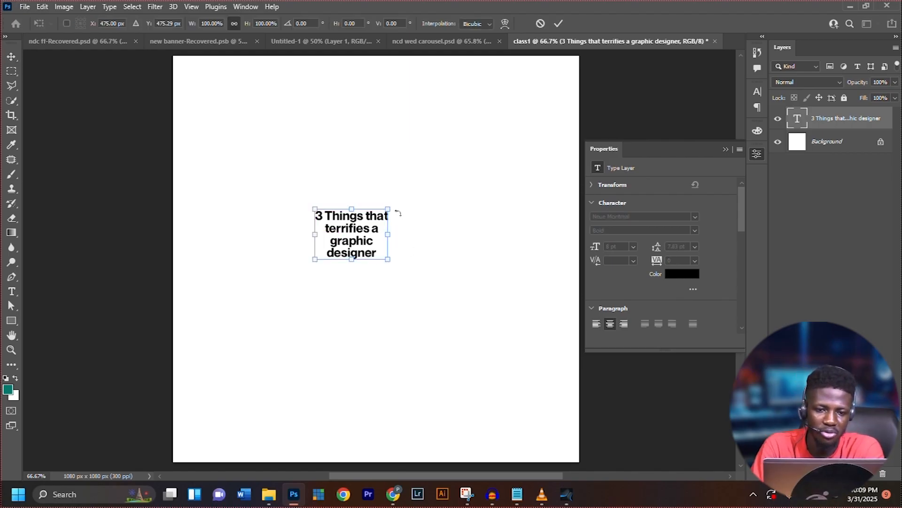
drag(386, 206, 510, 184)
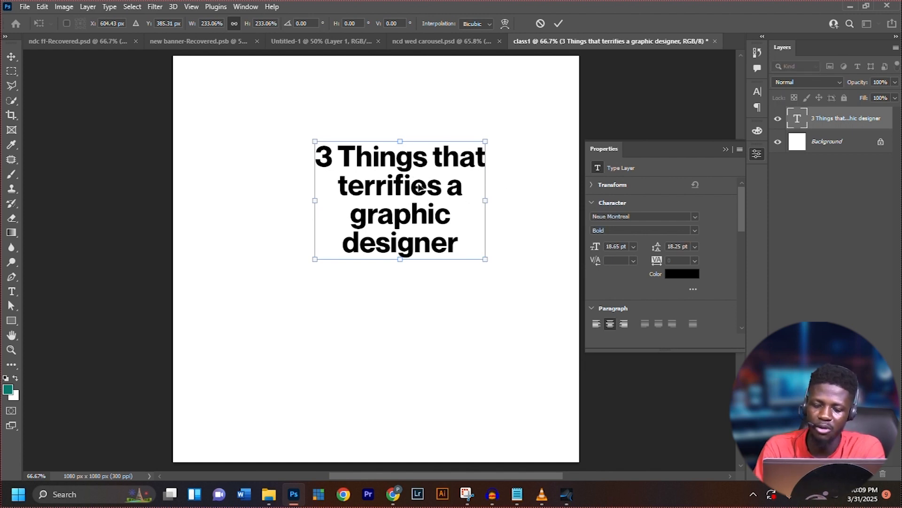
drag(420, 188, 325, 197)
key(Return)
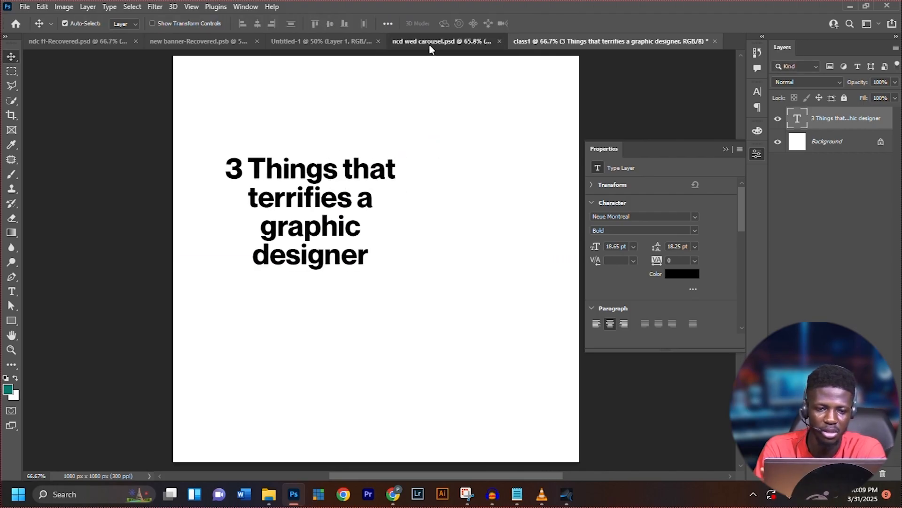
Compare with the reference carousel design, and recolor the headline's first line "3 Things that" pure red (ff0000)
click(429, 42)
click(334, 282)
drag(402, 280, 458, 281)
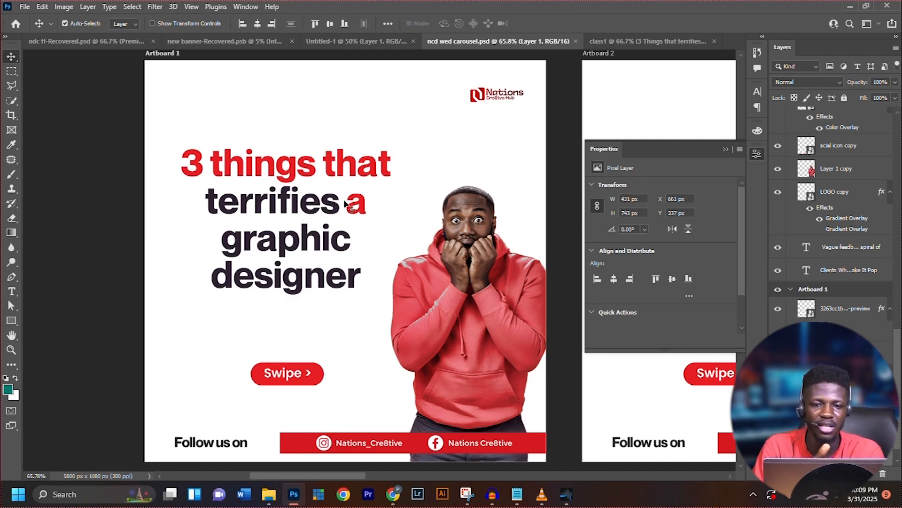
click(684, 44)
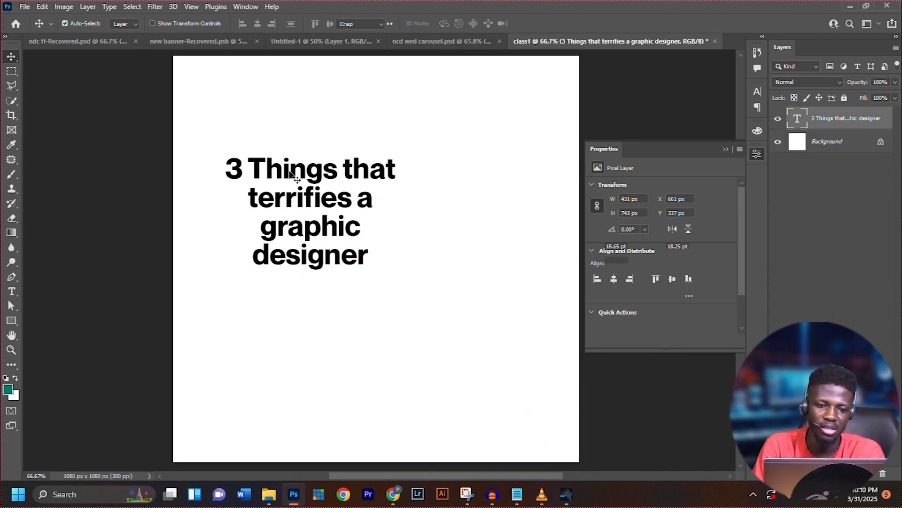
double_click(293, 176)
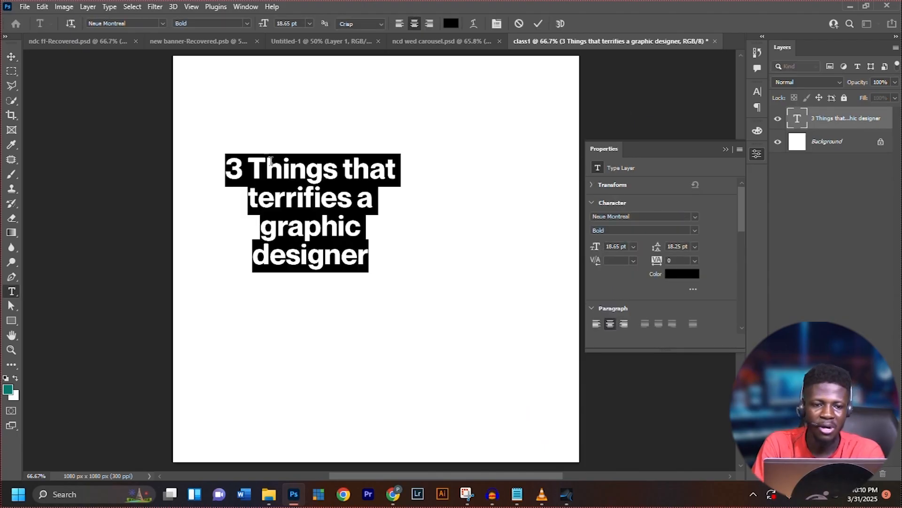
click(229, 165)
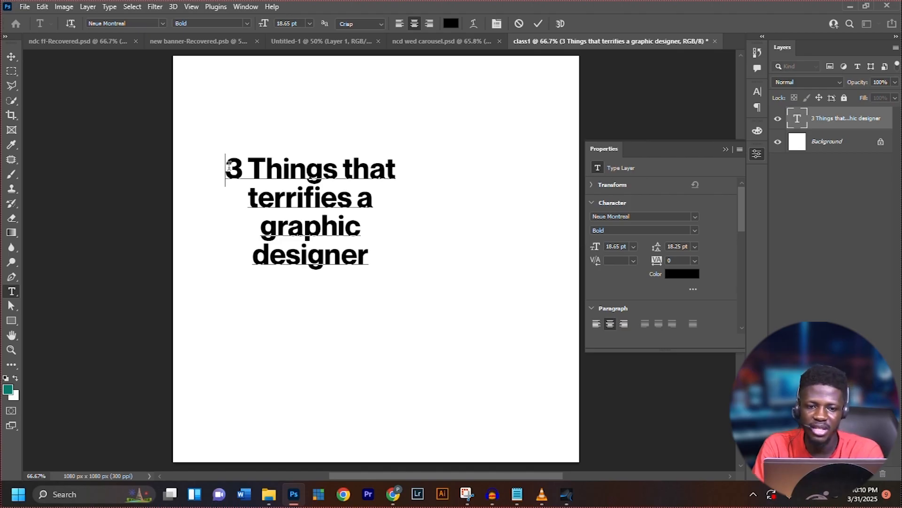
drag(263, 159, 411, 161)
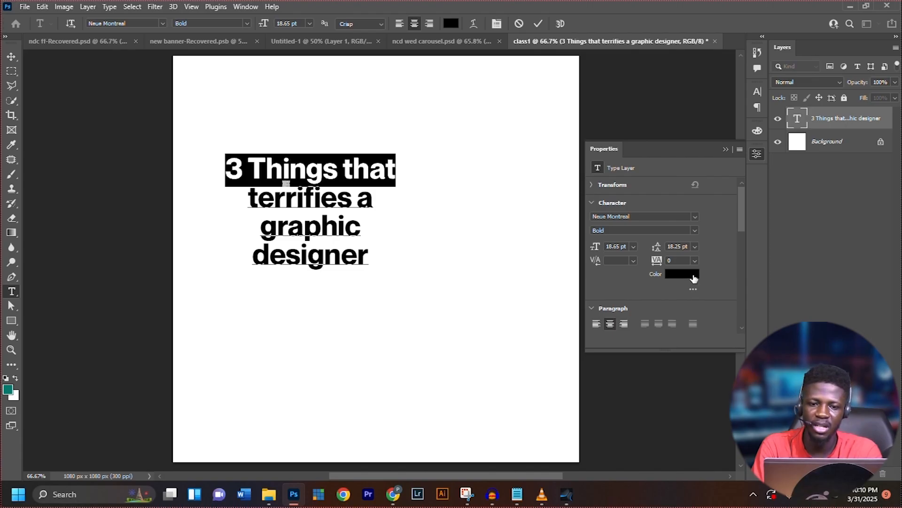
click(694, 278)
drag(653, 154, 686, 109)
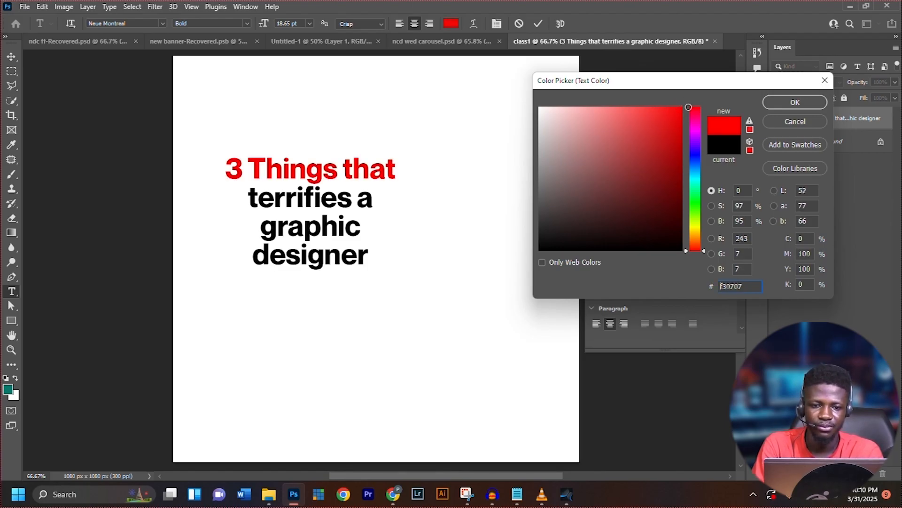
click(796, 102)
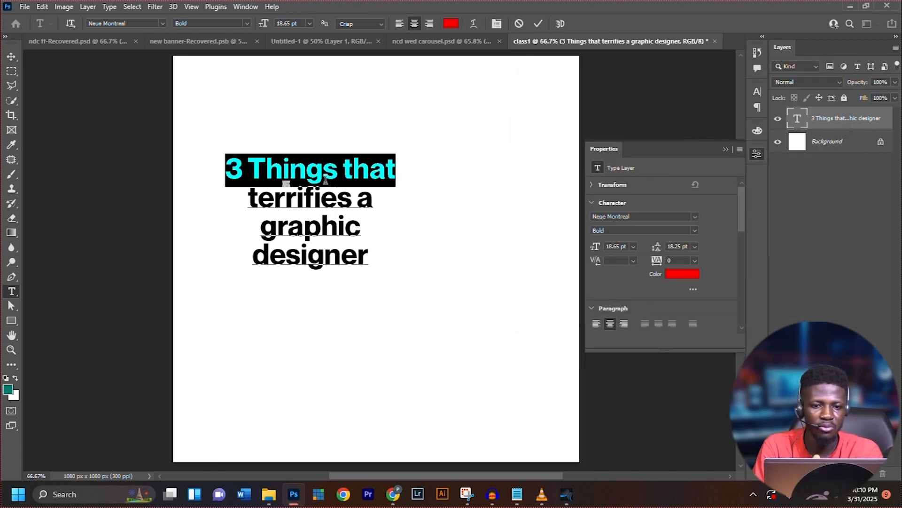
Recolor the "a" after "terrifies" with the red (ff0000) sampled from the headline's first line, and nudge the headline slightly up and left
drag(356, 195, 382, 195)
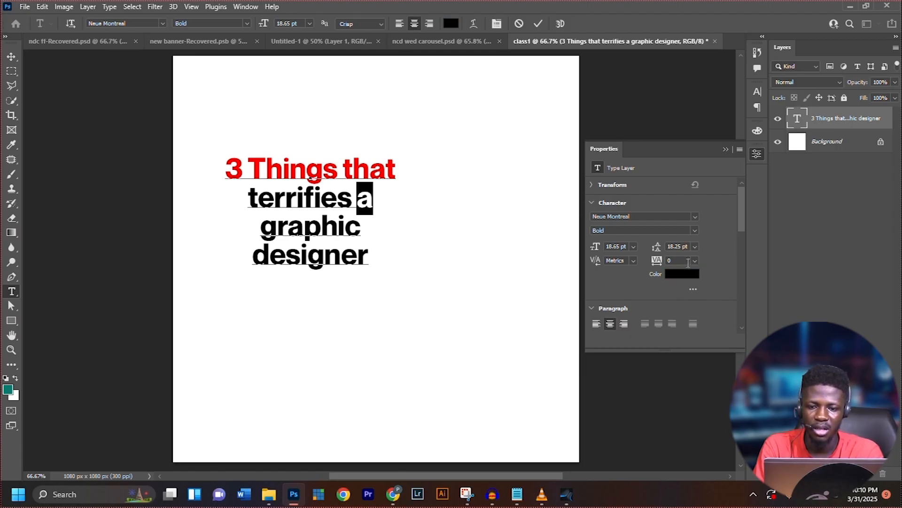
click(683, 277)
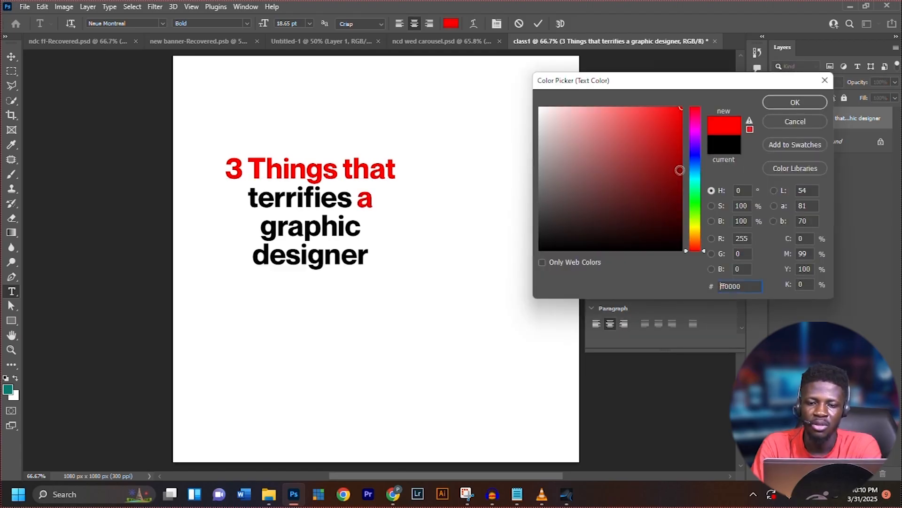
mouse_move(691, 171)
mouse_down()
mouse_move(693, 132)
mouse_move(678, 177)
mouse_up()
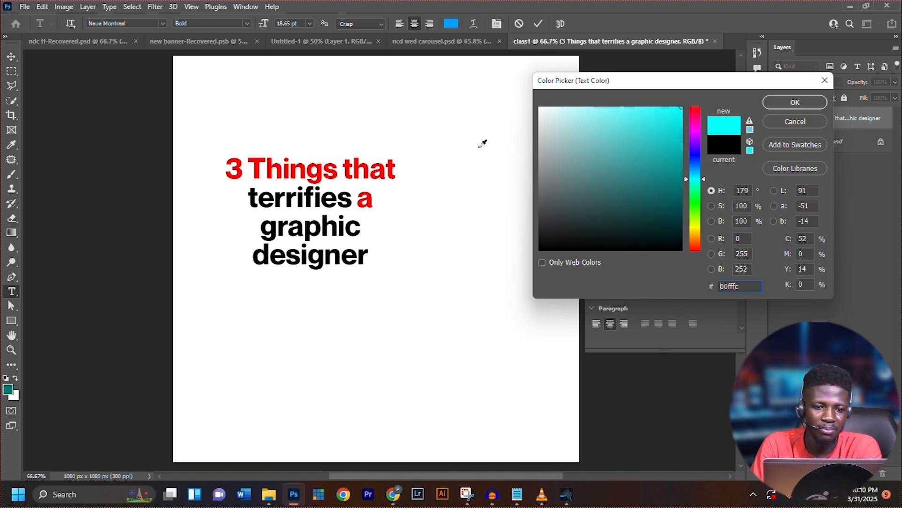
click(358, 165)
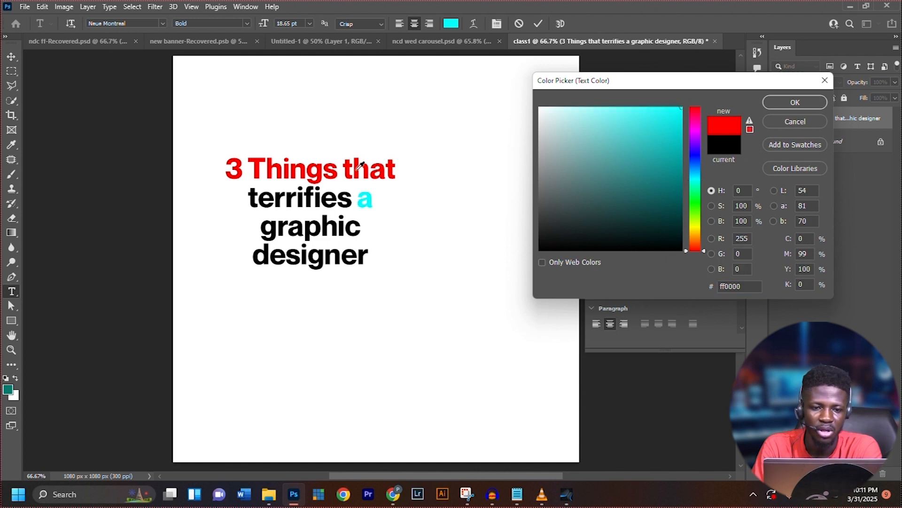
key(Escape)
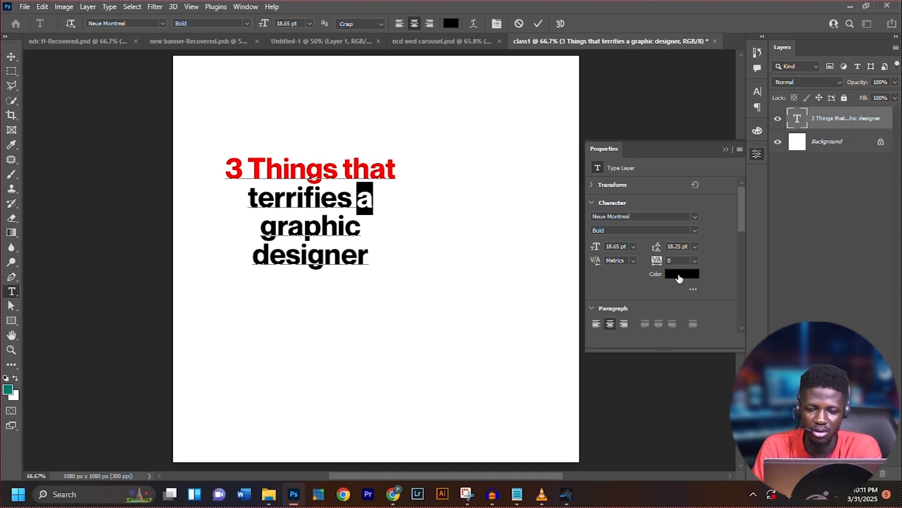
click(679, 279)
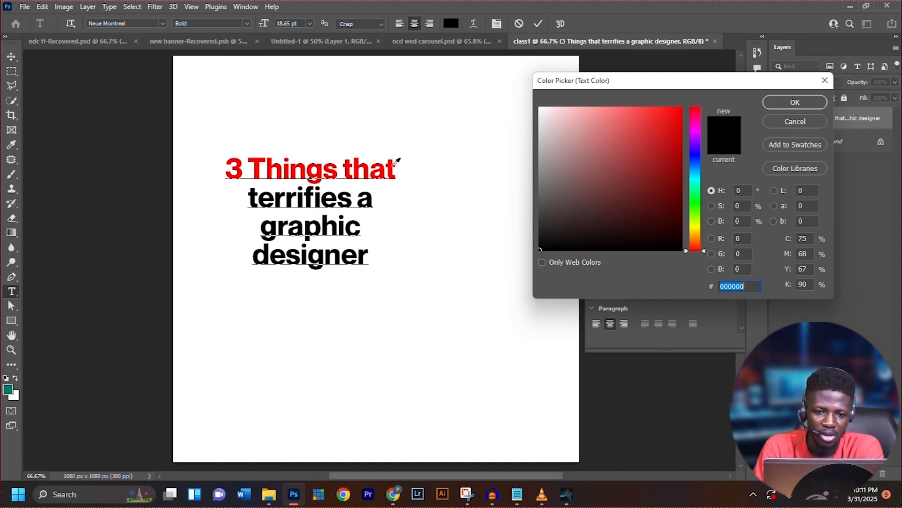
click(391, 166)
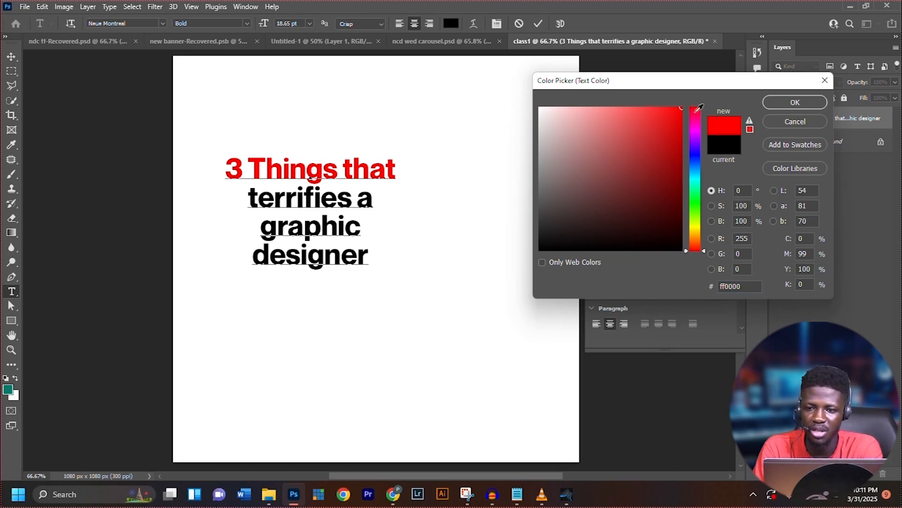
click(794, 102)
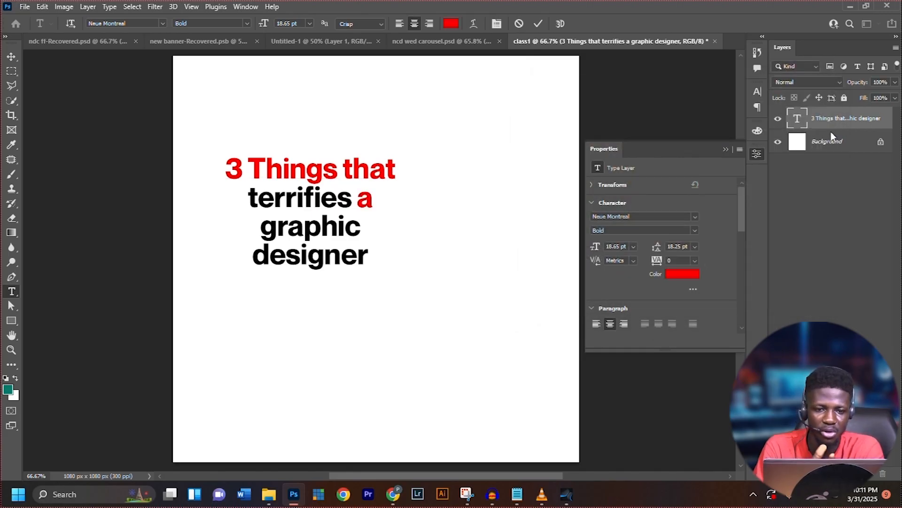
click(12, 58)
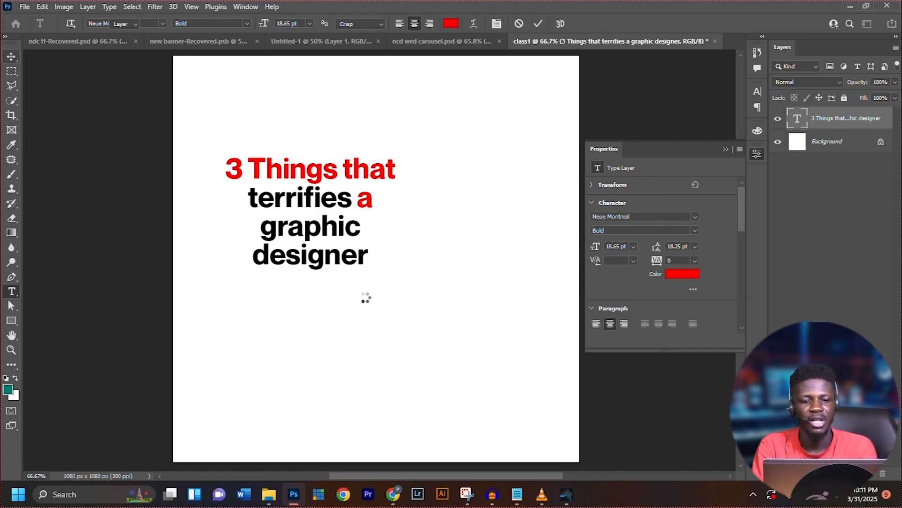
drag(367, 266, 359, 265)
Check the logo's placement in the reference carousel design, and place the Untitled-1 logo image from the Desktop ICON folder on the class1 canvas
click(425, 42)
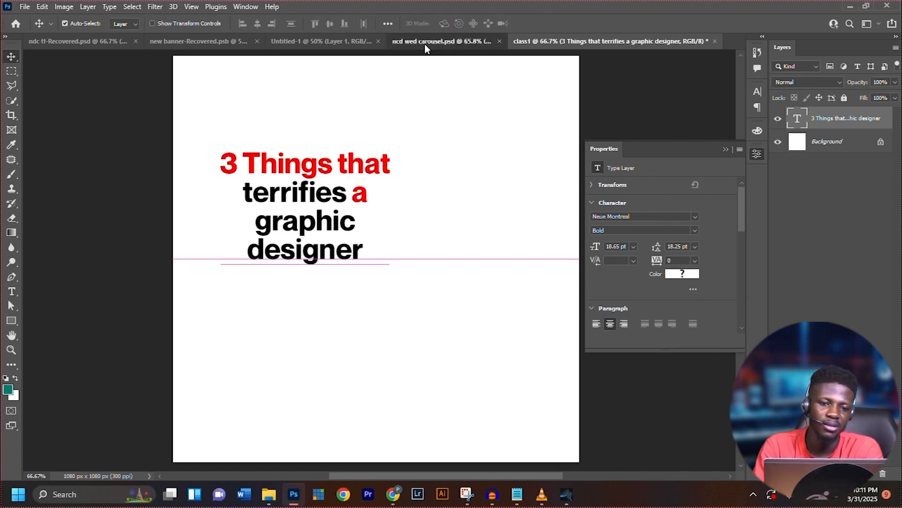
drag(394, 231, 517, 231)
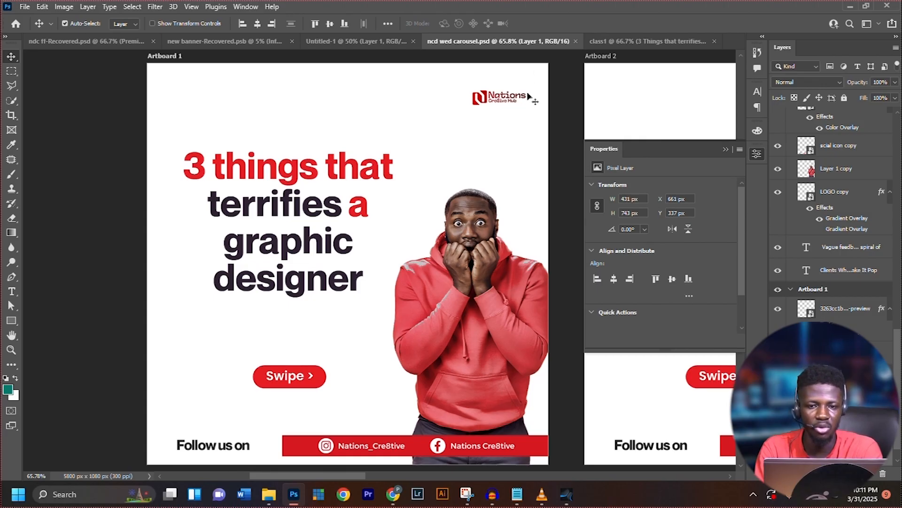
click(648, 42)
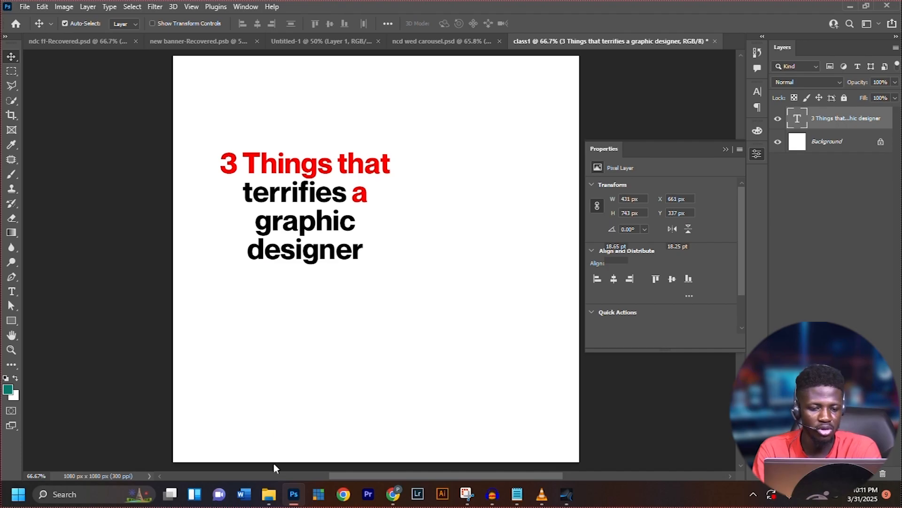
click(269, 493)
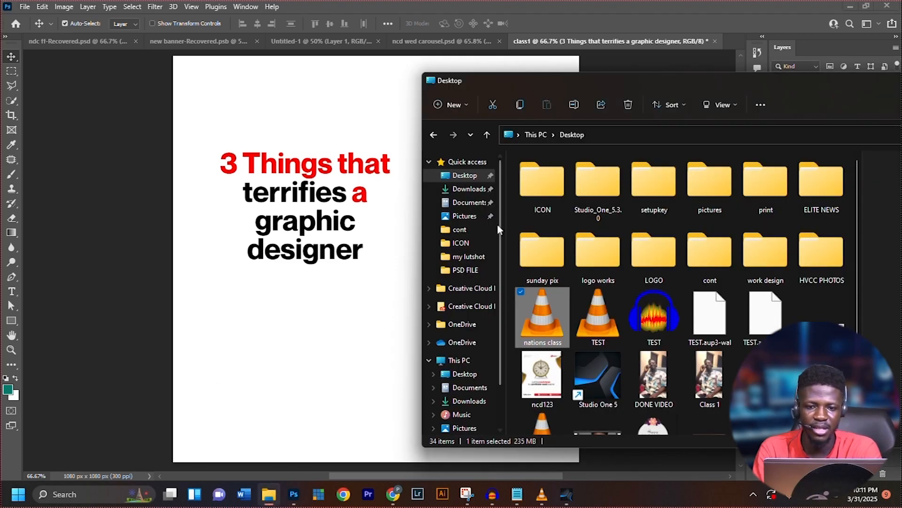
double_click(543, 210)
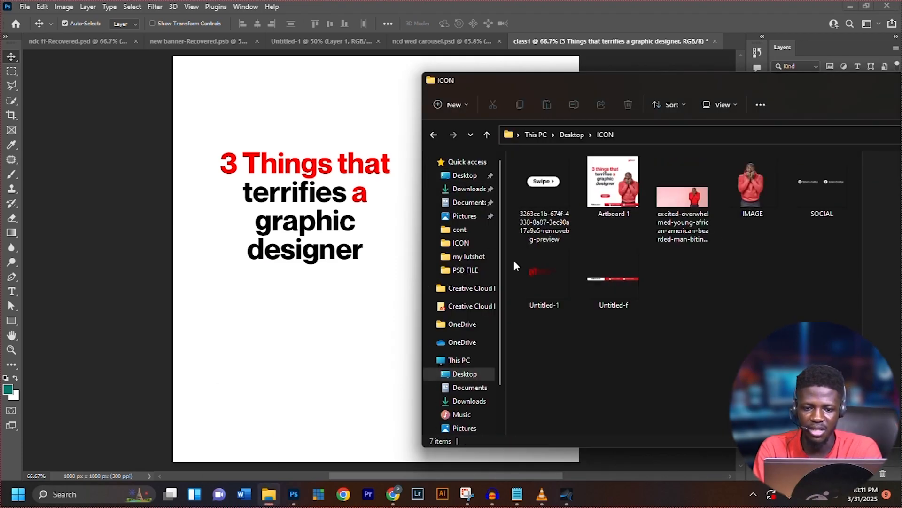
click(540, 287)
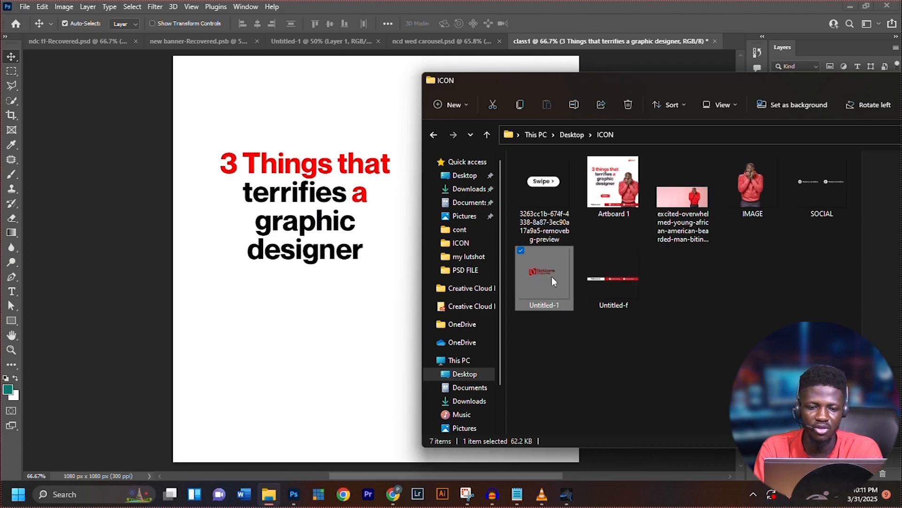
drag(552, 281, 339, 304)
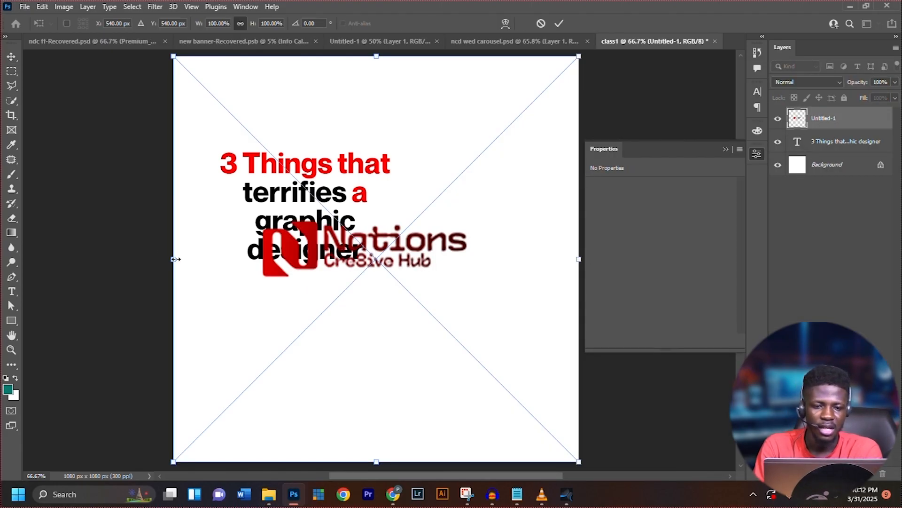
Scale the Nations Cre8ive Hub logo down to about 24.65% and position it in the canvas's upper-right corner, at about X 885, Y 84 px
drag(174, 258, 476, 329)
drag(492, 331, 493, 336)
drag(528, 256, 532, 91)
drag(487, 142, 475, 153)
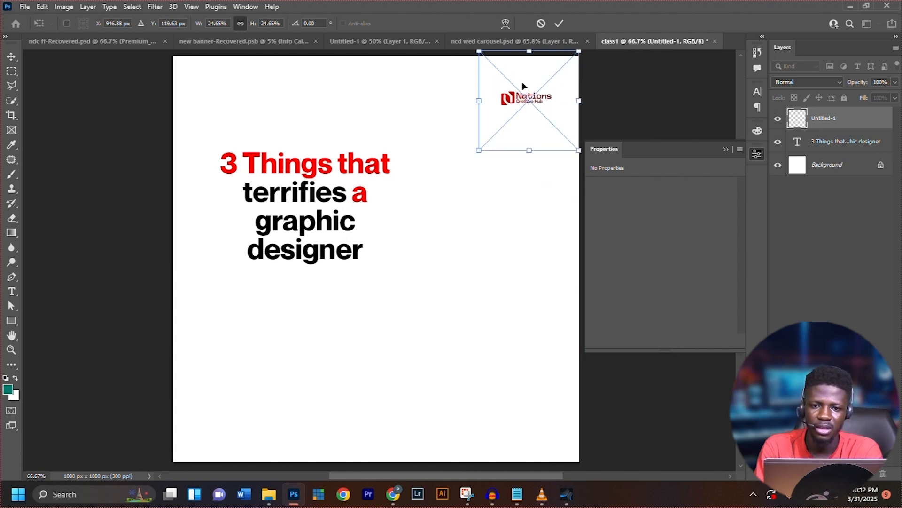
click(558, 23)
drag(505, 100, 514, 96)
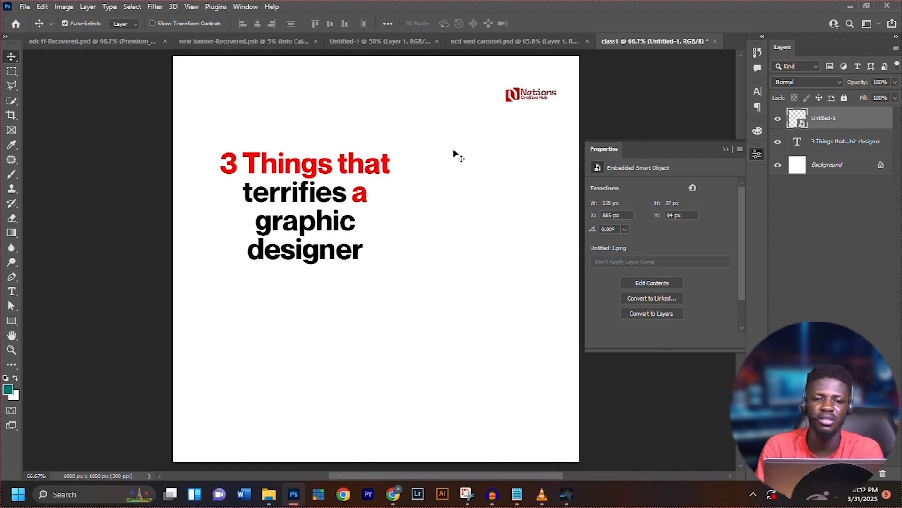
Check the man's photo in the reference carousel design, and place the IMAGE file from the ICON folder on the class1 canvas
click(496, 41)
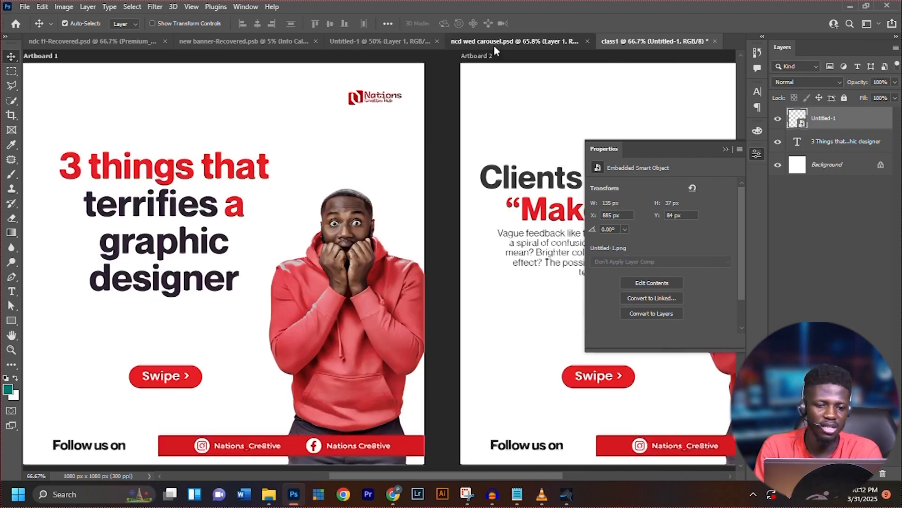
click(317, 233)
drag(308, 229, 391, 210)
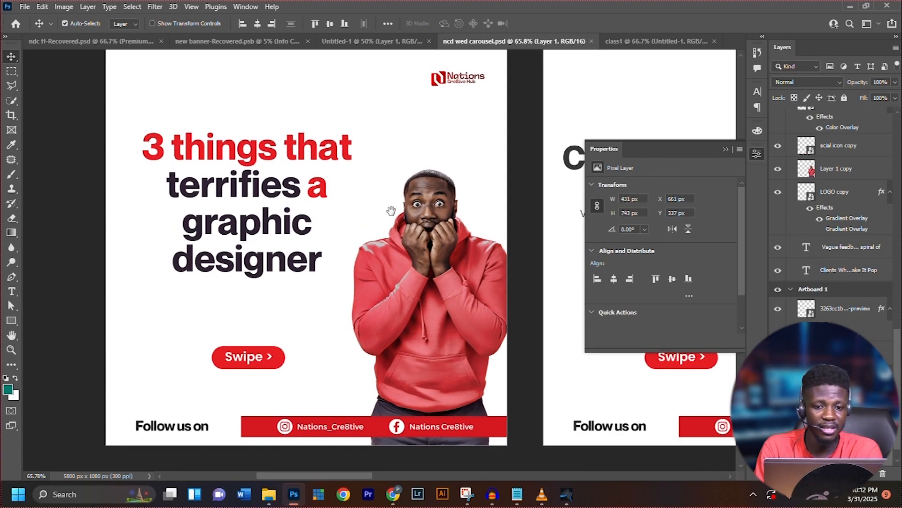
click(640, 40)
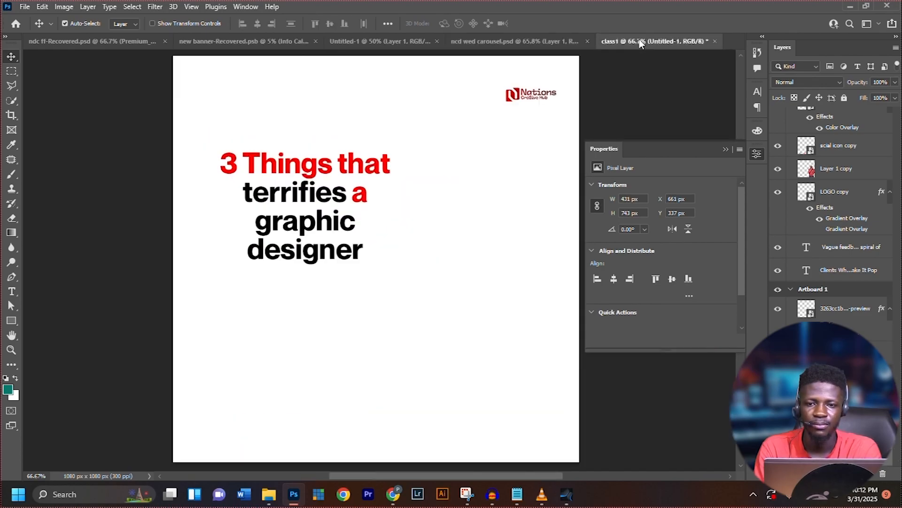
click(270, 495)
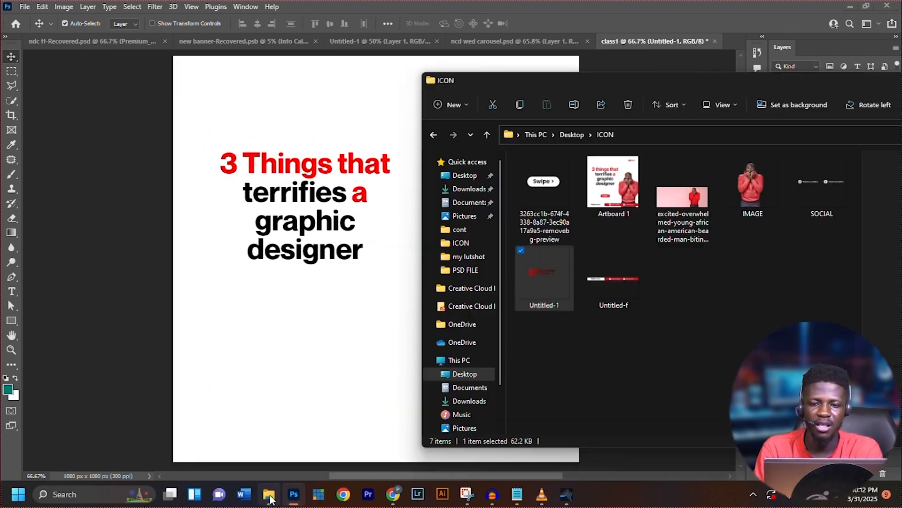
click(756, 188)
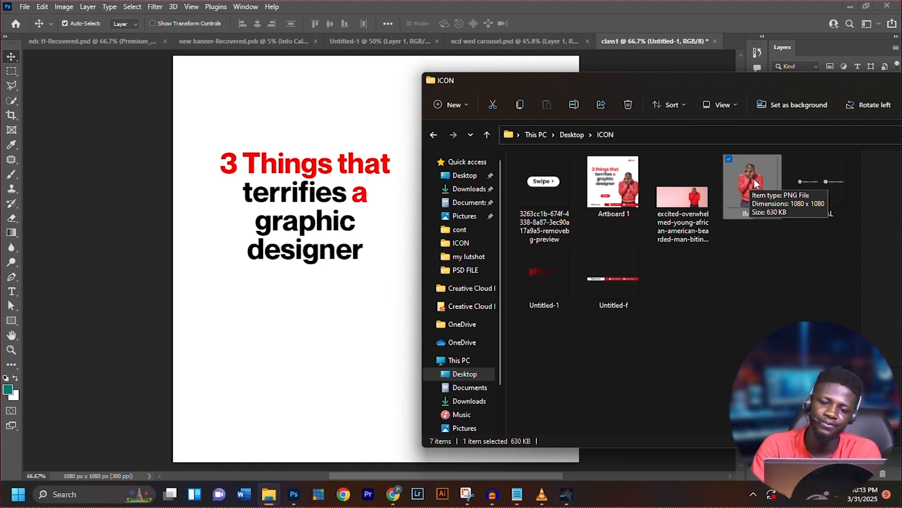
drag(755, 179, 362, 329)
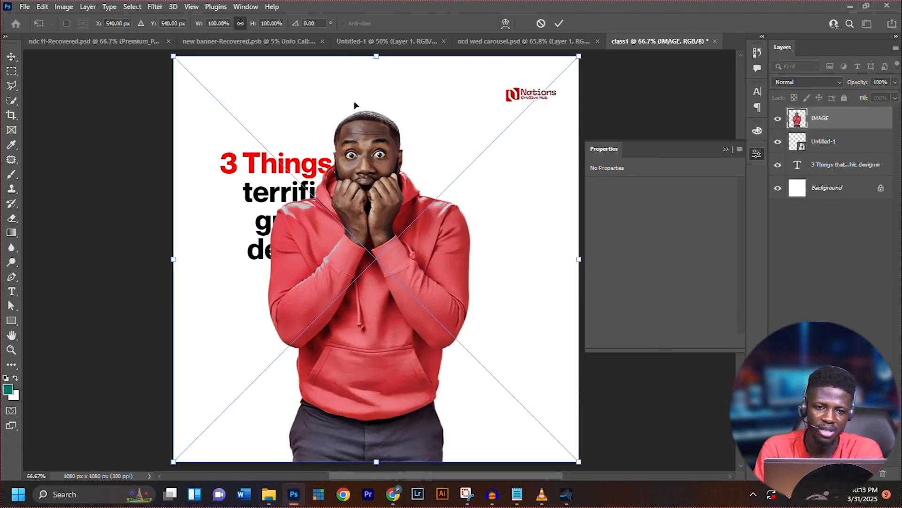
Scale the man's image to about 87.36% and position it against the canvas's lower-right side, beside the headline
drag(378, 57, 376, 108)
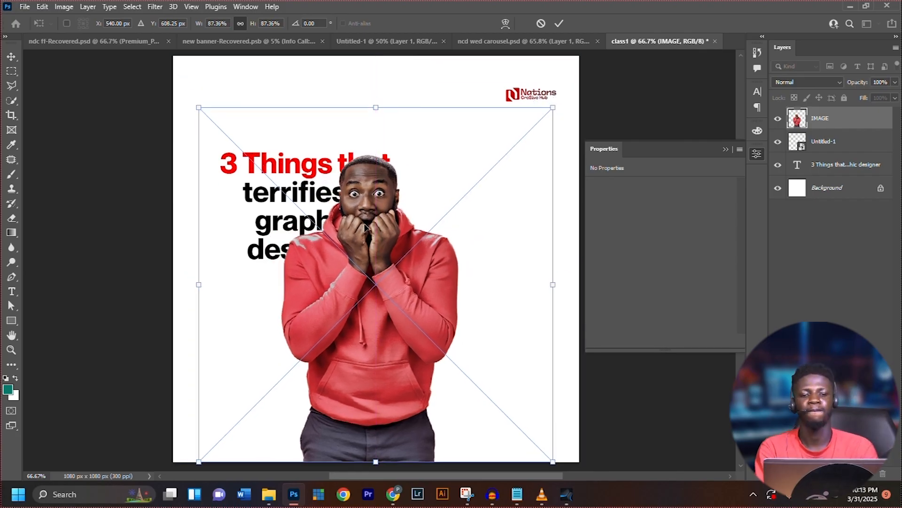
drag(372, 227, 483, 230)
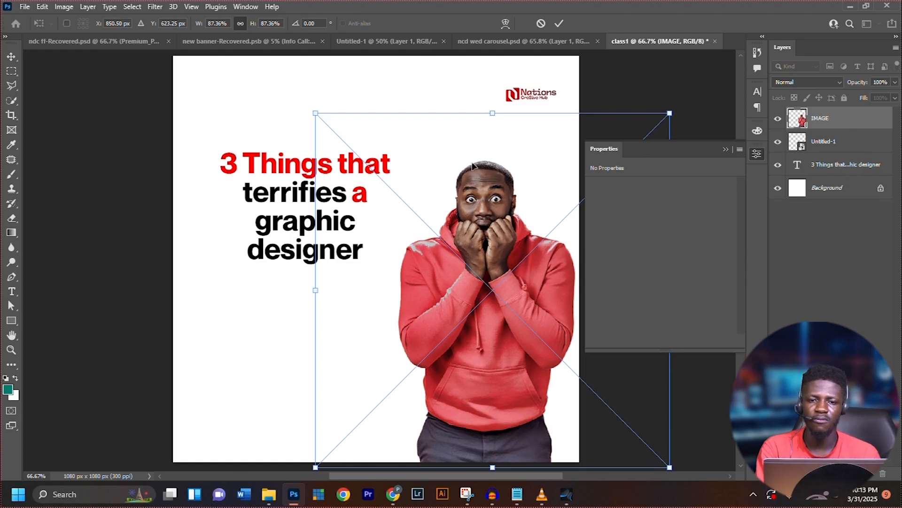
click(559, 23)
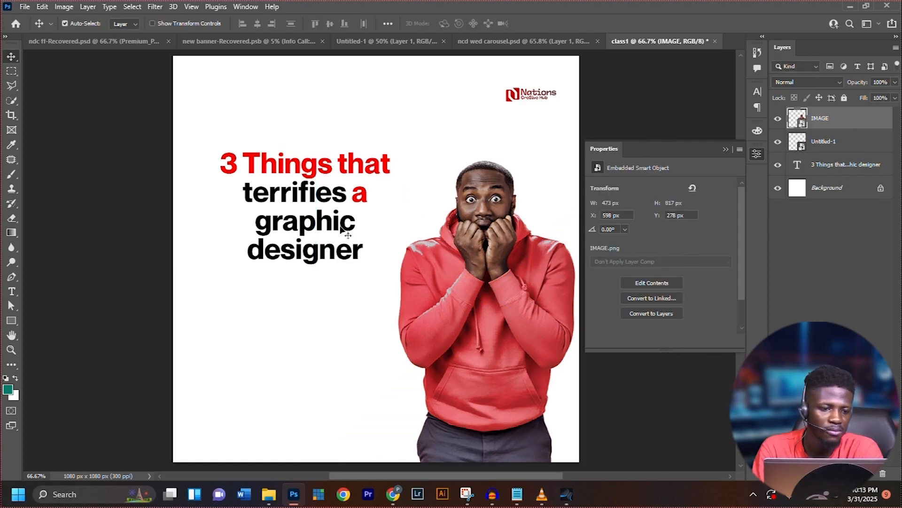
Check the Swipe button in the reference carousel design, and scale the placed Swipe graphic on class1 to about 14.98%, positioning it below the headline
click(495, 40)
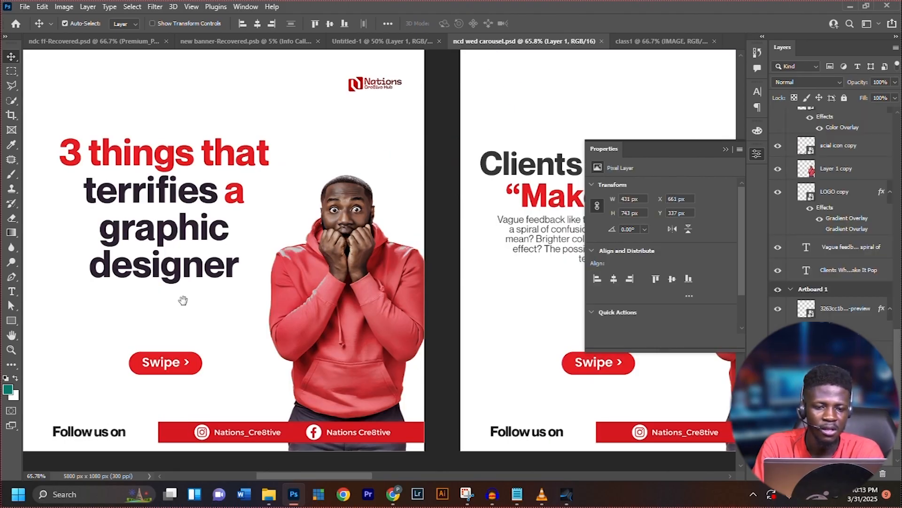
drag(183, 300, 321, 281)
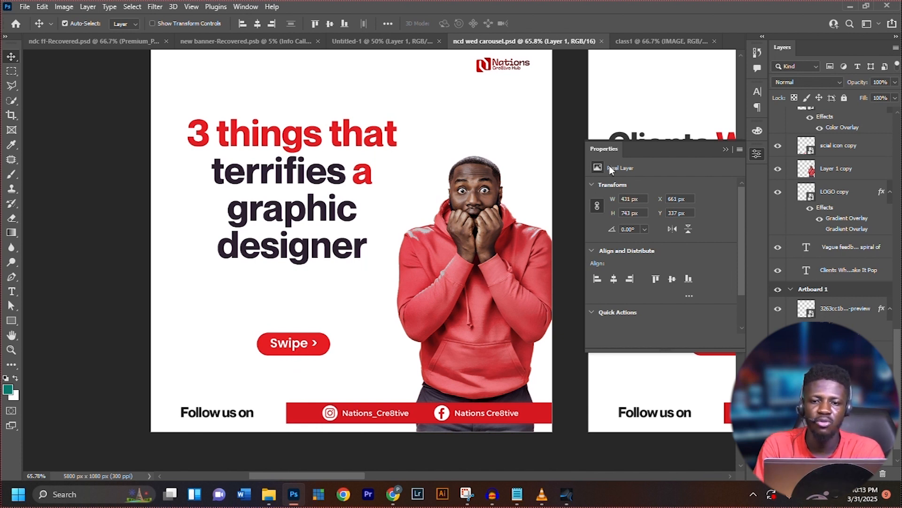
click(662, 41)
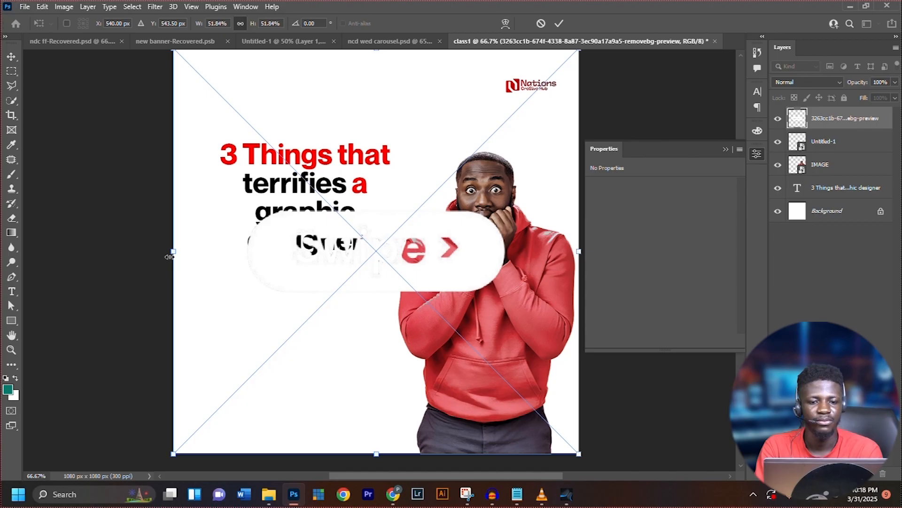
drag(173, 254, 433, 278)
drag(491, 252, 297, 312)
drag(243, 310, 284, 304)
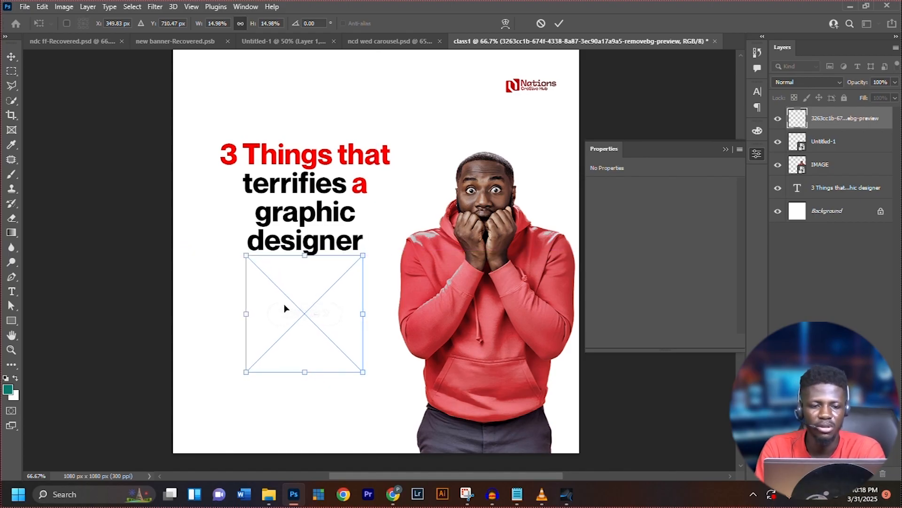
key(Return)
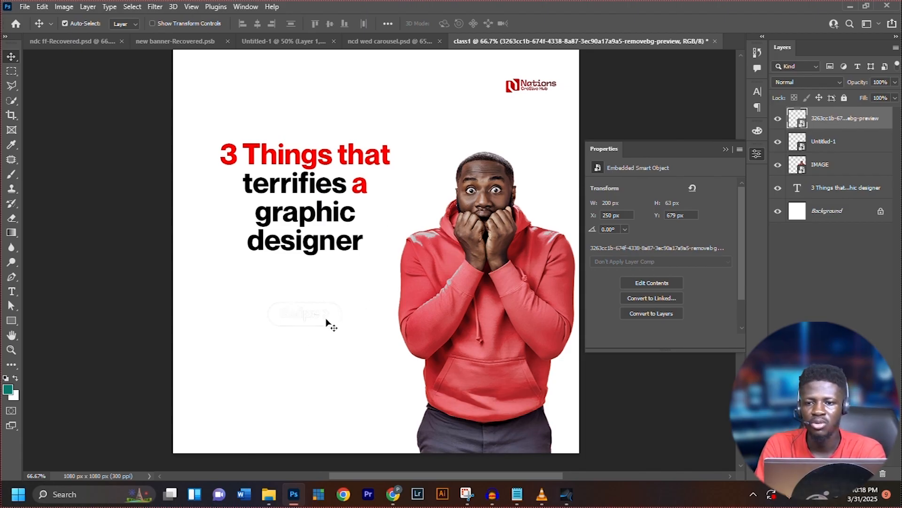
Apply a red ff0000 Color Overlay to the Swipe button graphic below the headline
right_click(845, 121)
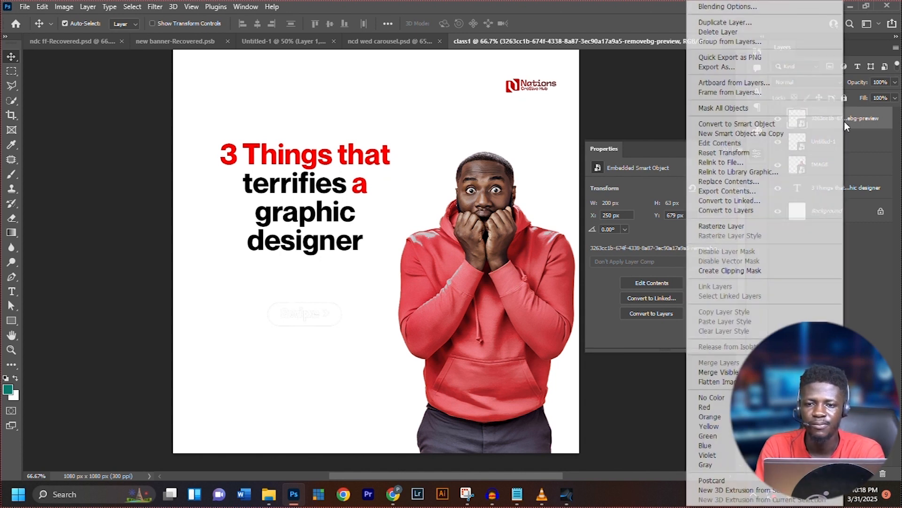
click(740, 9)
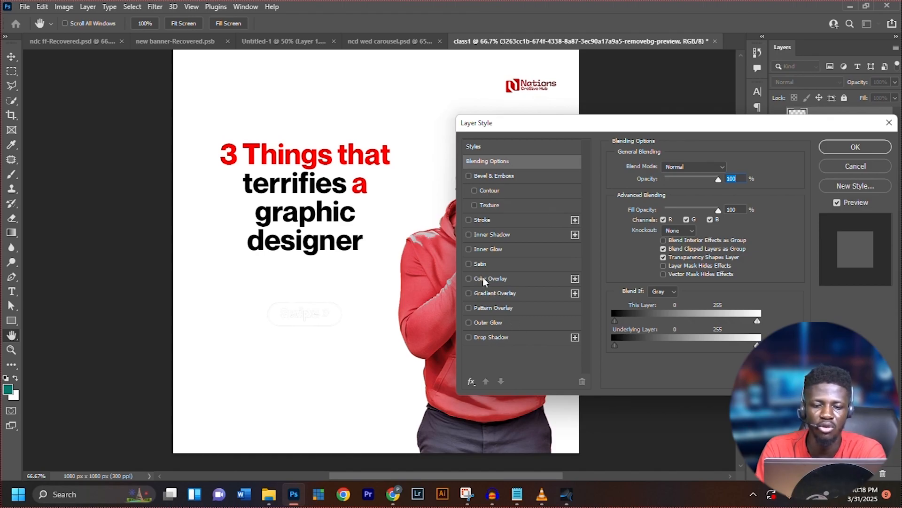
click(512, 275)
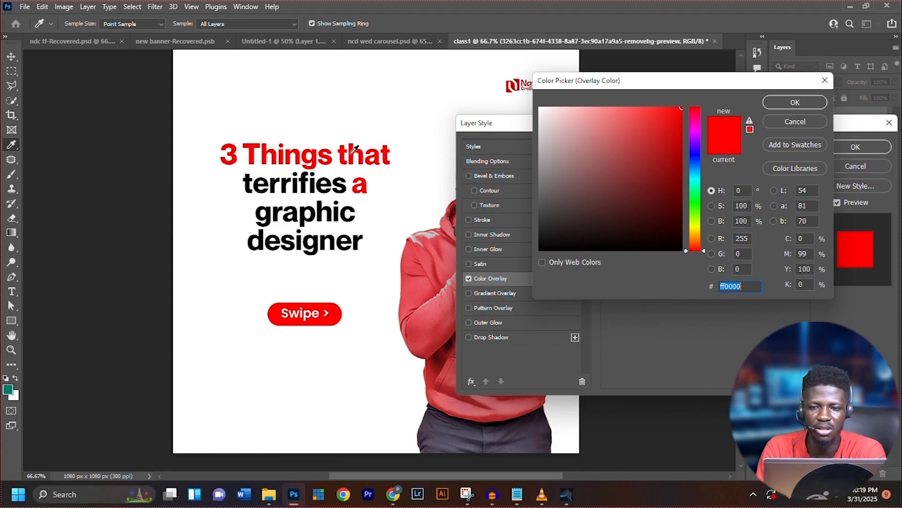
click(814, 101)
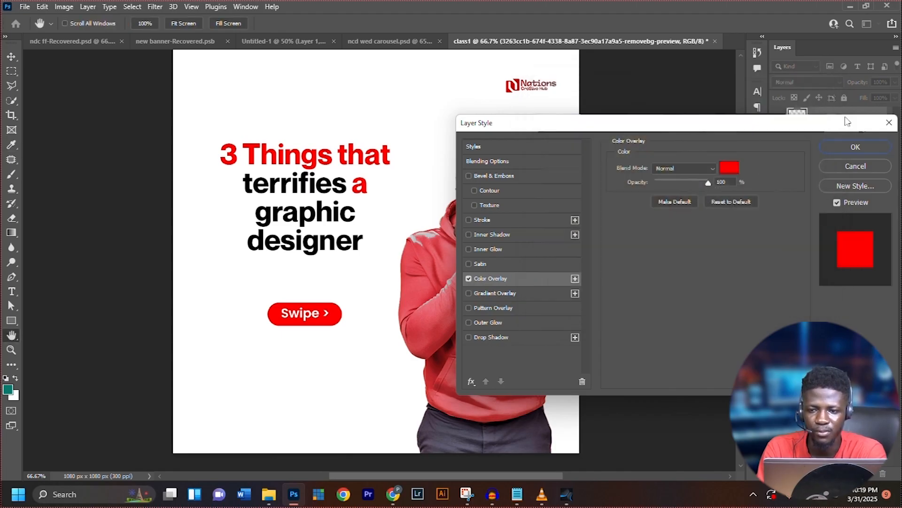
click(865, 141)
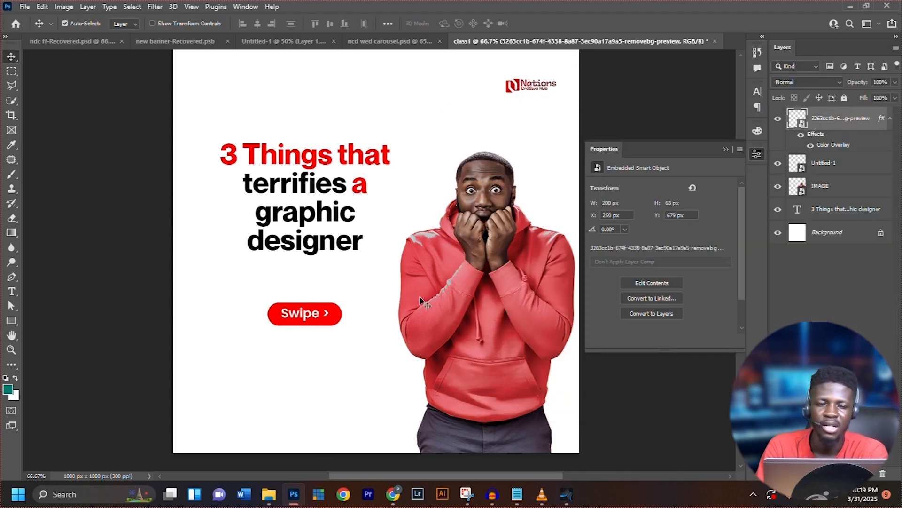
Check the footer bar in the reference carousel design, and draw a red ff0000 rectangle about 878 × 64 px along class1's lower edge
click(381, 45)
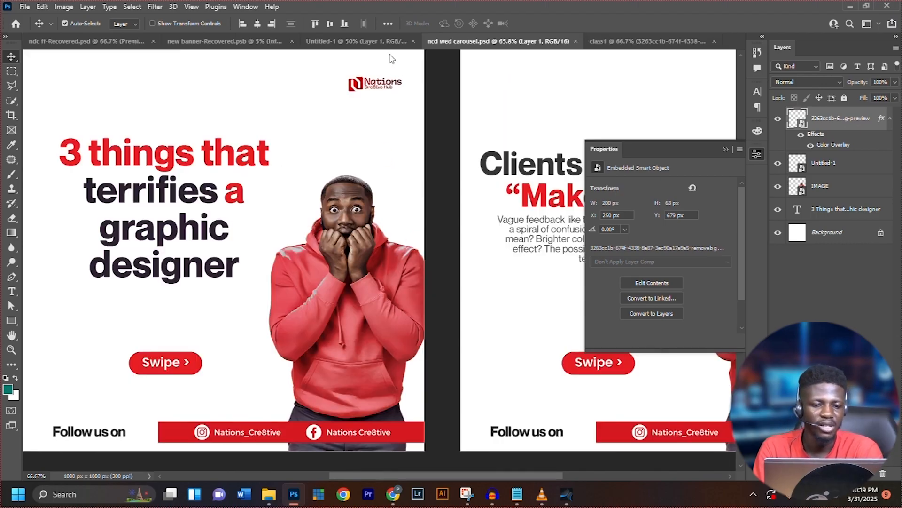
drag(407, 294, 549, 246)
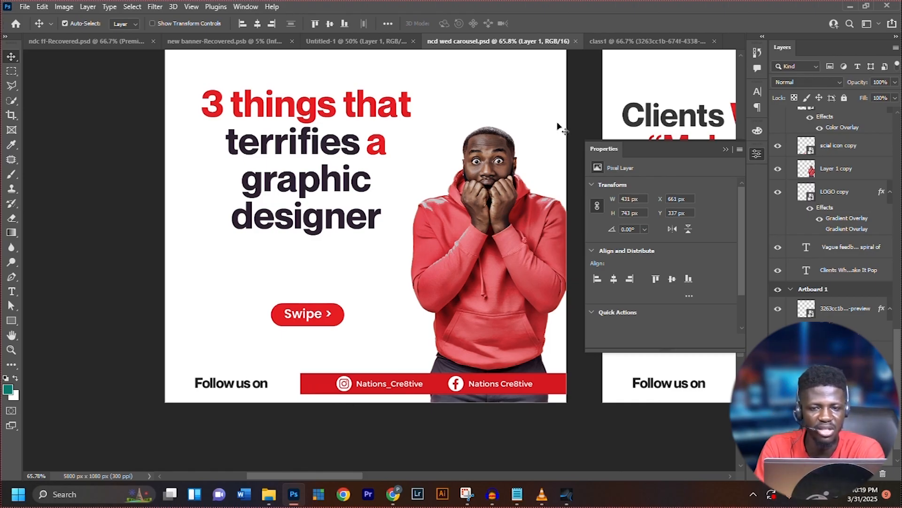
click(646, 41)
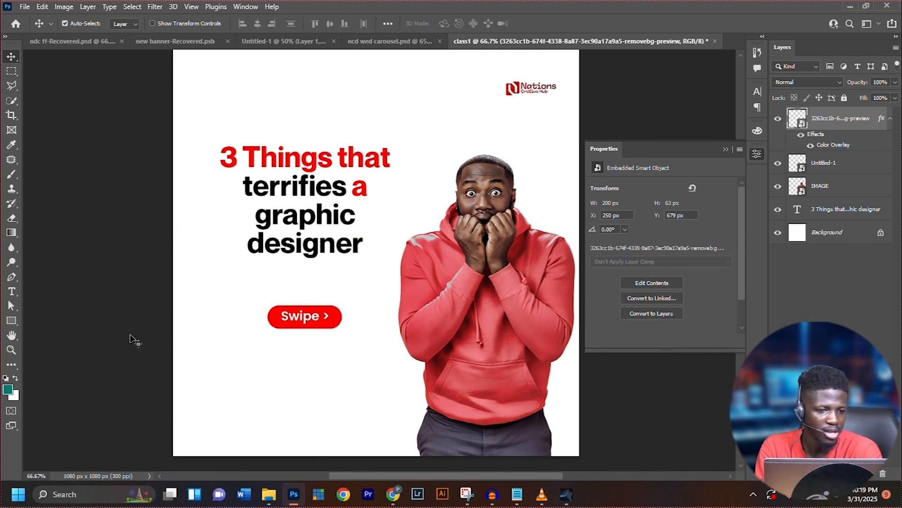
click(12, 324)
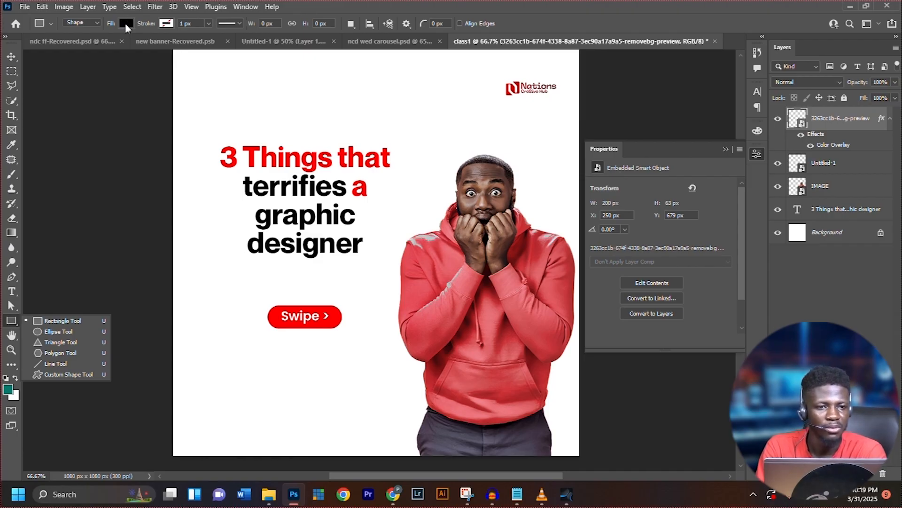
click(131, 23)
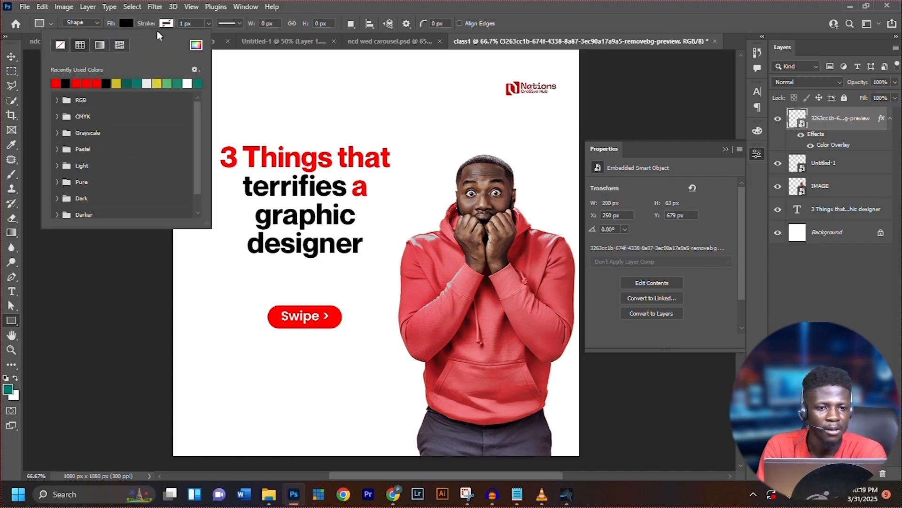
click(196, 45)
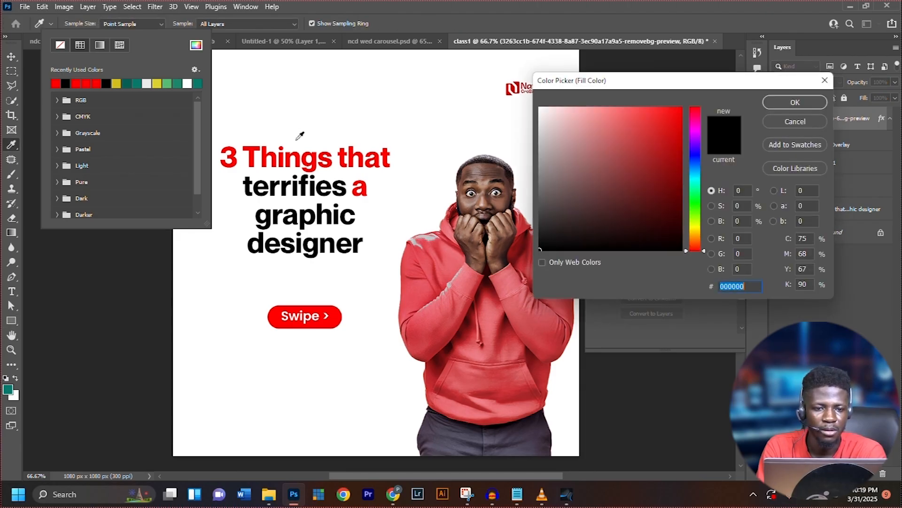
click(267, 149)
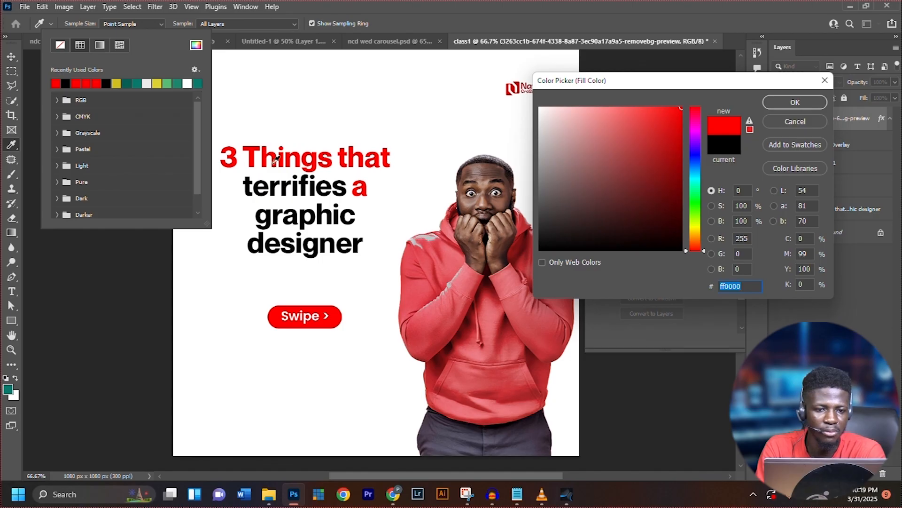
click(275, 186)
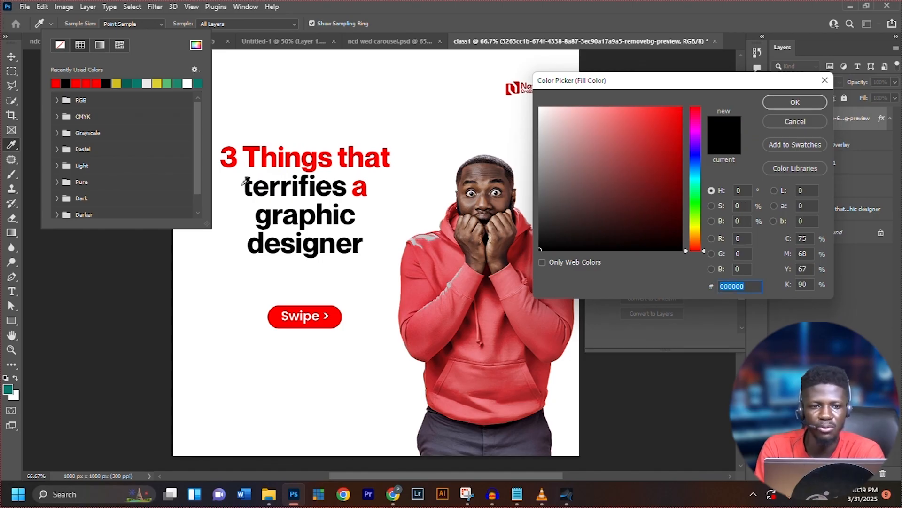
click(269, 150)
click(809, 100)
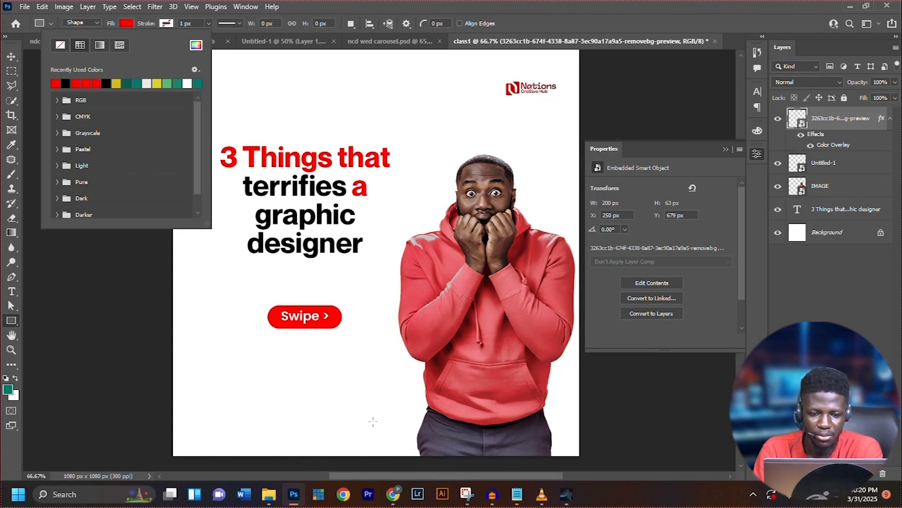
drag(368, 423, 696, 446)
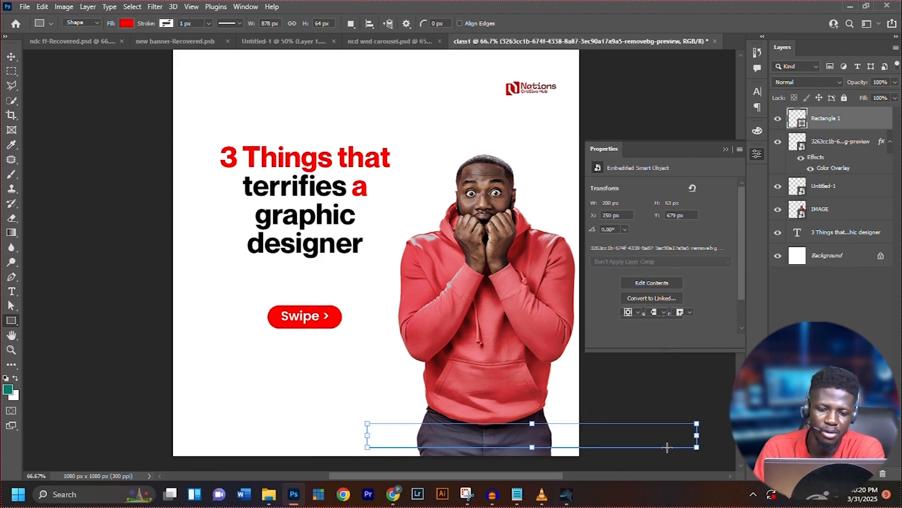
Shift the red footer rectangle left to about X 350, Y 997 px
click(10, 57)
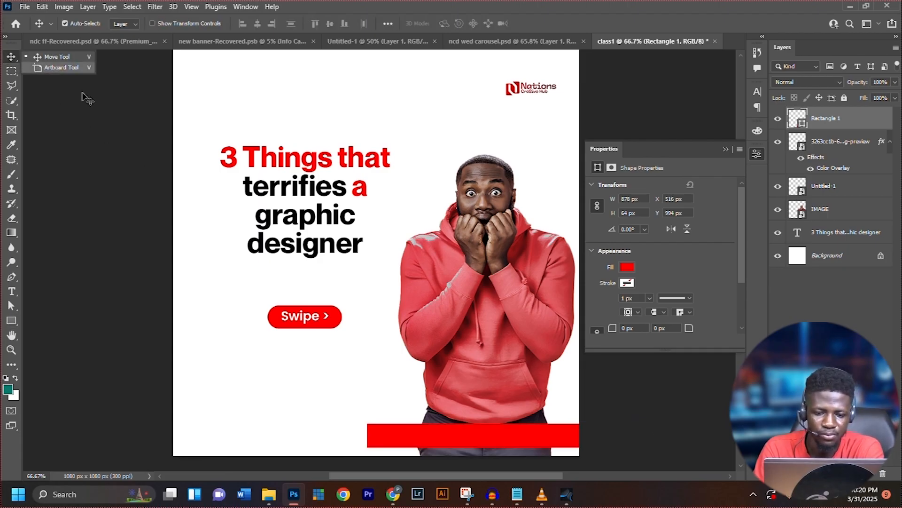
drag(471, 443, 411, 443)
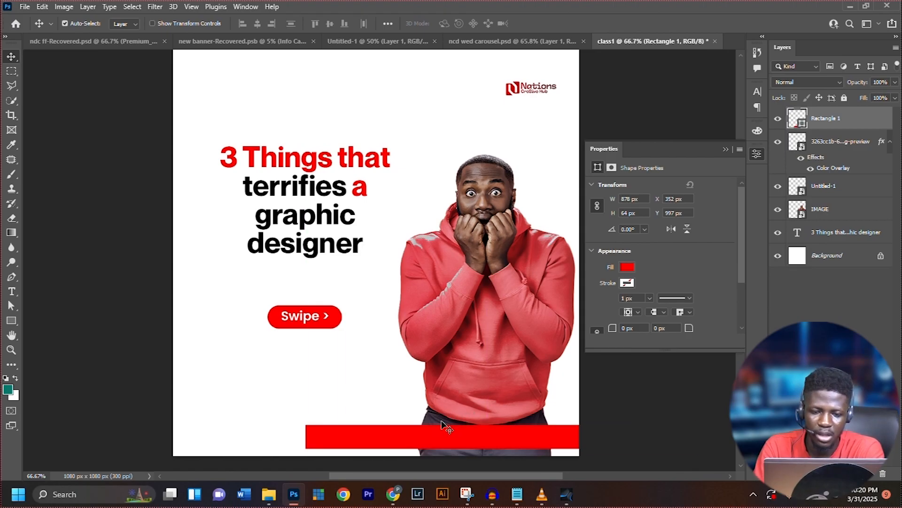
drag(444, 434, 441, 437)
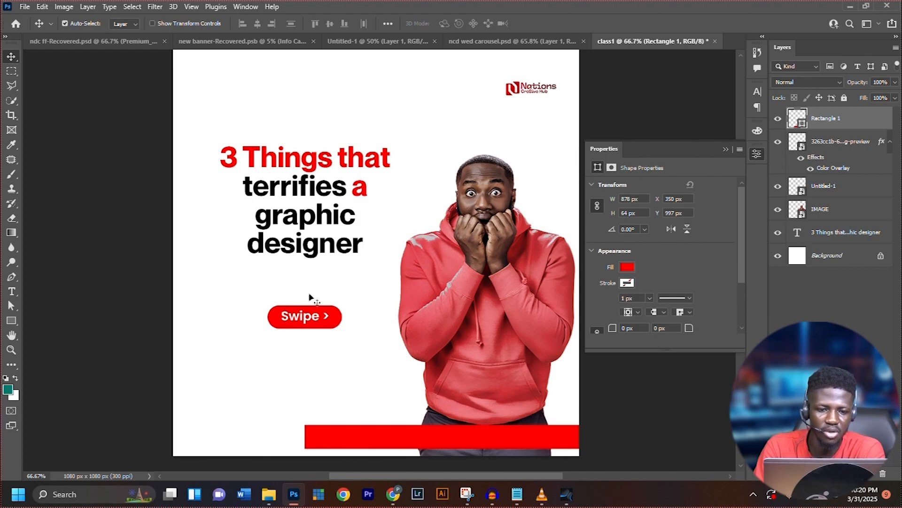
Check the social handles in the reference carousel design, and place the SOCIAL file from the ICON folder on the class1 canvas
click(541, 41)
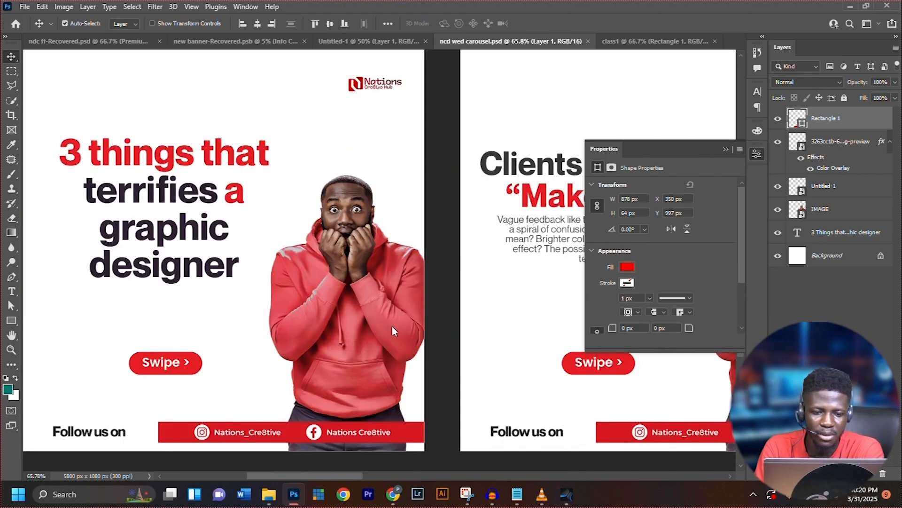
click(642, 41)
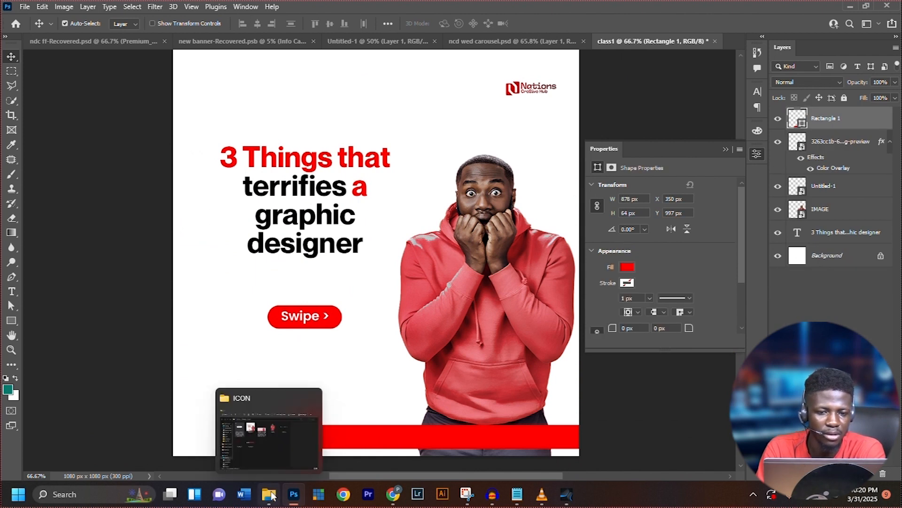
click(269, 493)
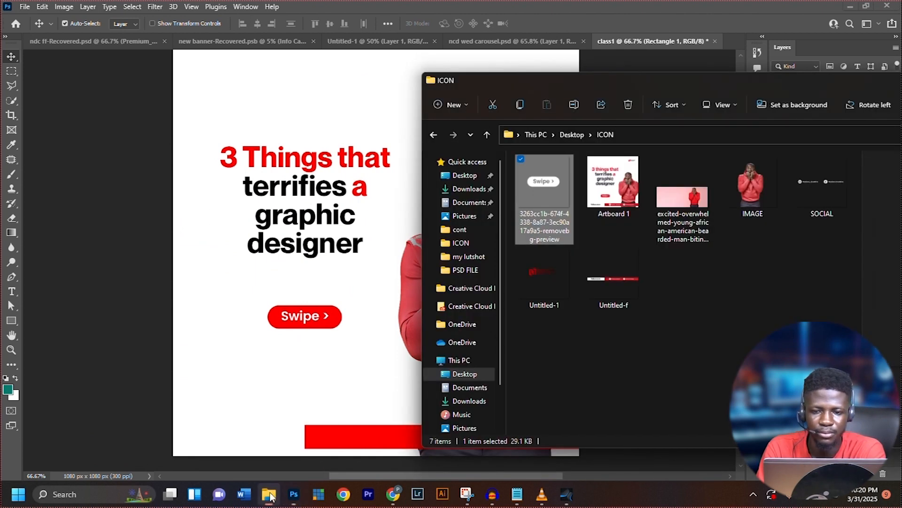
click(819, 194)
drag(827, 181, 272, 383)
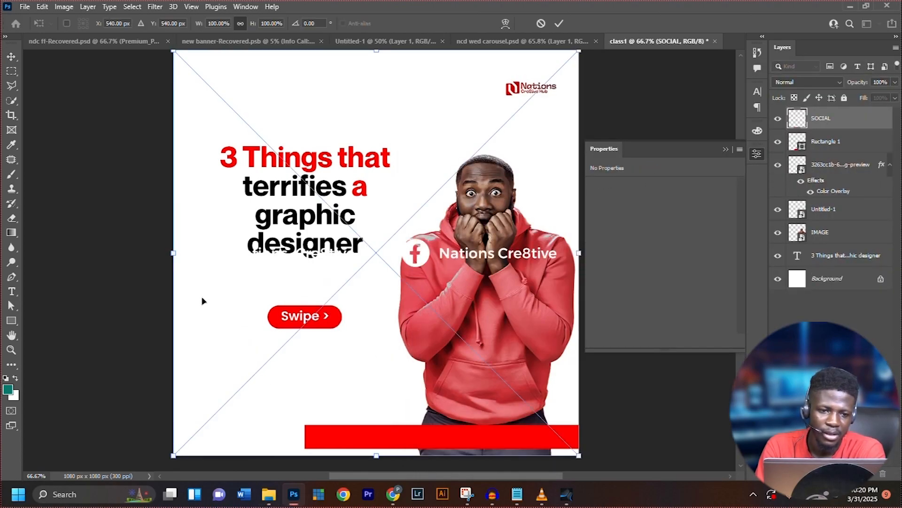
Scale the social handles graphic to about 51.81% and position it on the red footer bar, at about X 464, Y 1009 px
drag(171, 253, 438, 259)
drag(325, 250, 380, 271)
drag(470, 238, 434, 422)
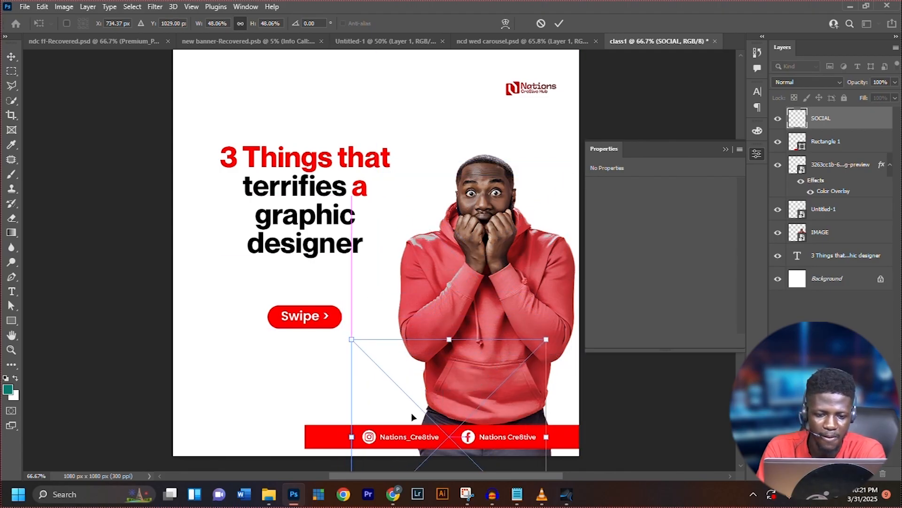
drag(351, 437, 336, 440)
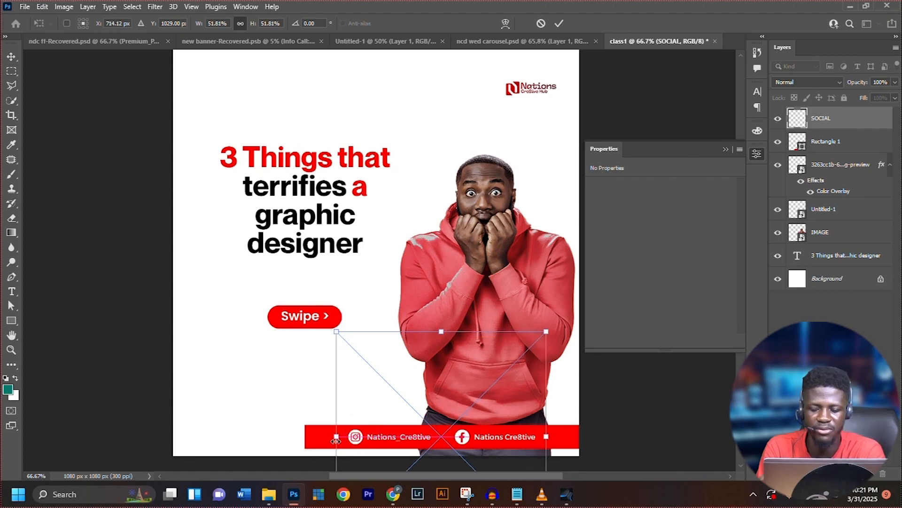
key(Return)
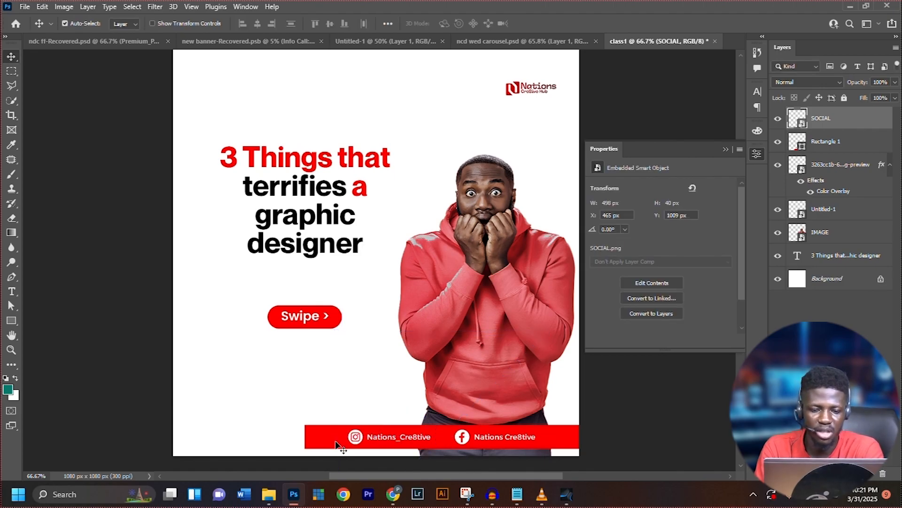
key(Right)
key(Right)
key(Right)
key(Right)
key(Right)
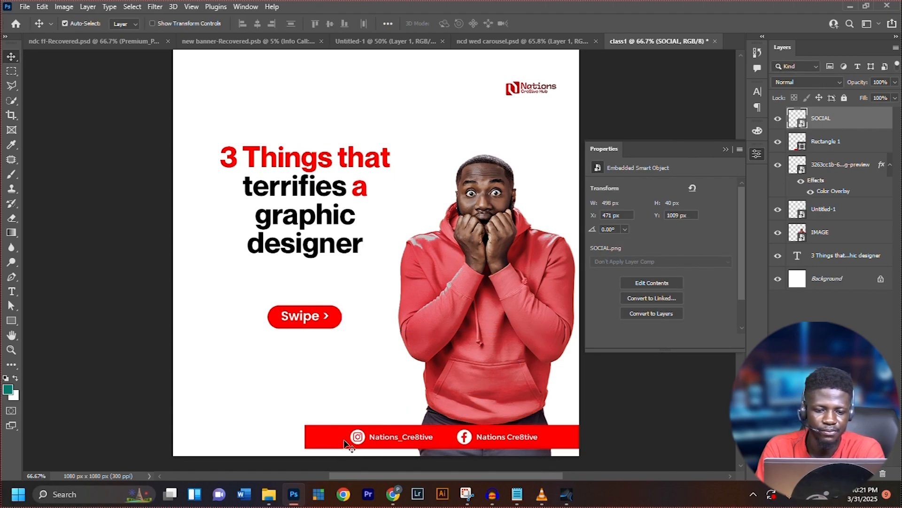
key(Left)
key(Left)
key(Left)
key(Left)
key(Left)
key(Left)
key(Left)
key(Left)
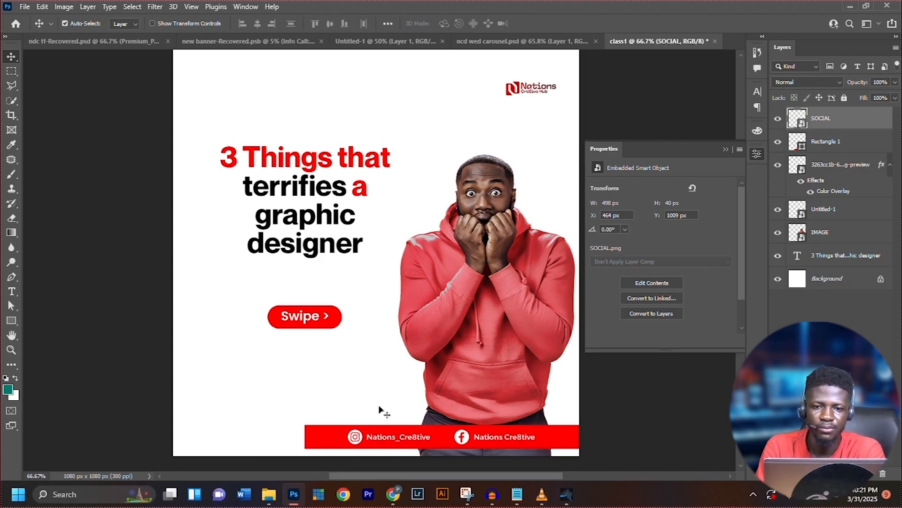
Check the footer text in the reference carousel design, and add the text "Follow us on" on class1 in the blank lower-left area of the canvas
click(517, 41)
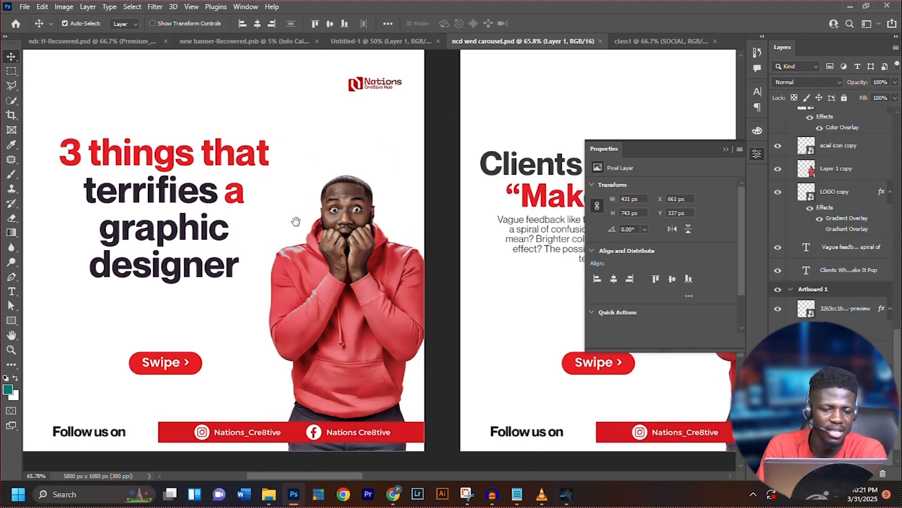
drag(386, 225, 418, 225)
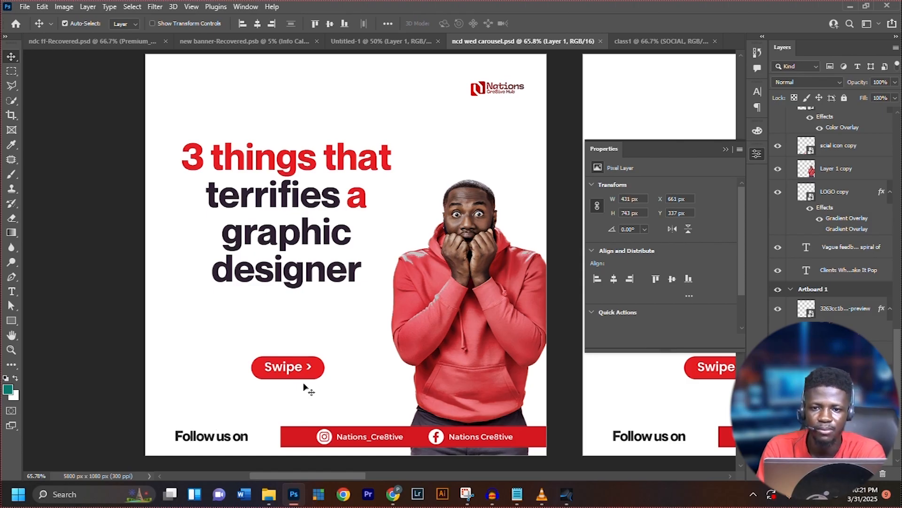
click(657, 43)
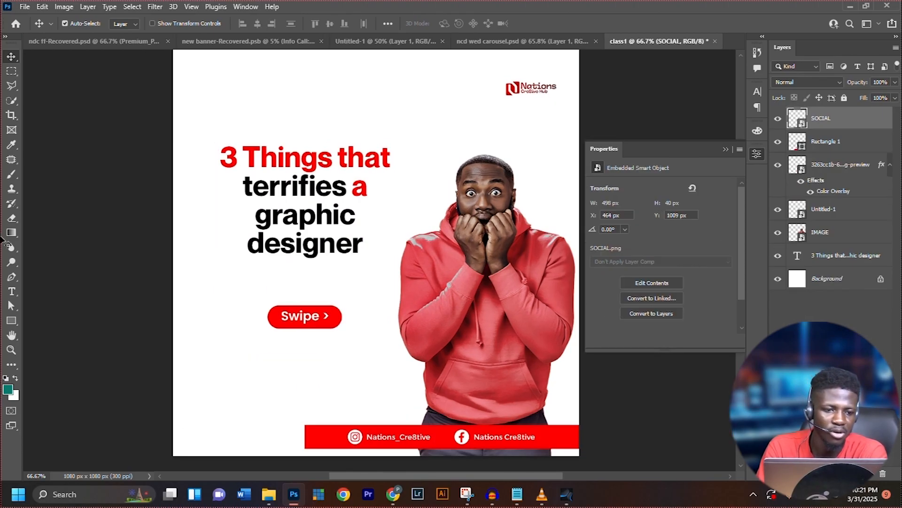
click(13, 291)
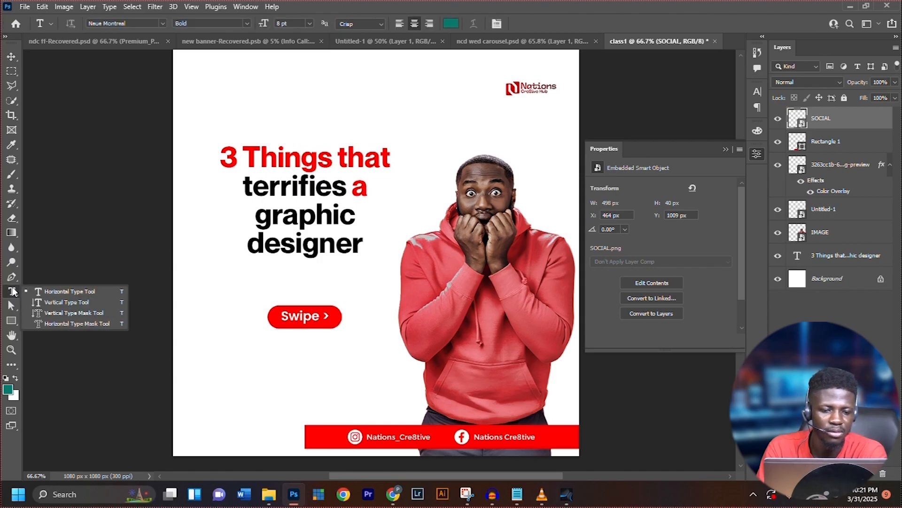
click(223, 382)
click(223, 381)
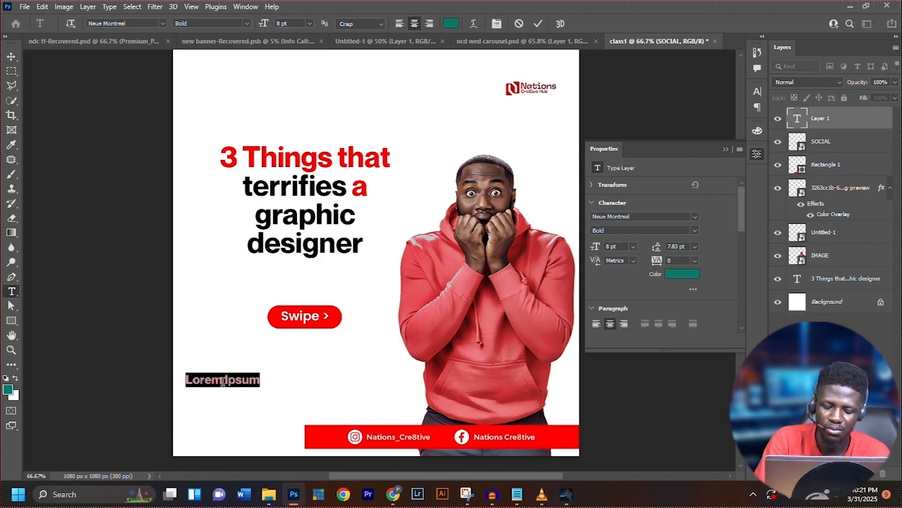
click(224, 380)
key(ctrl+a)
text(Follow)
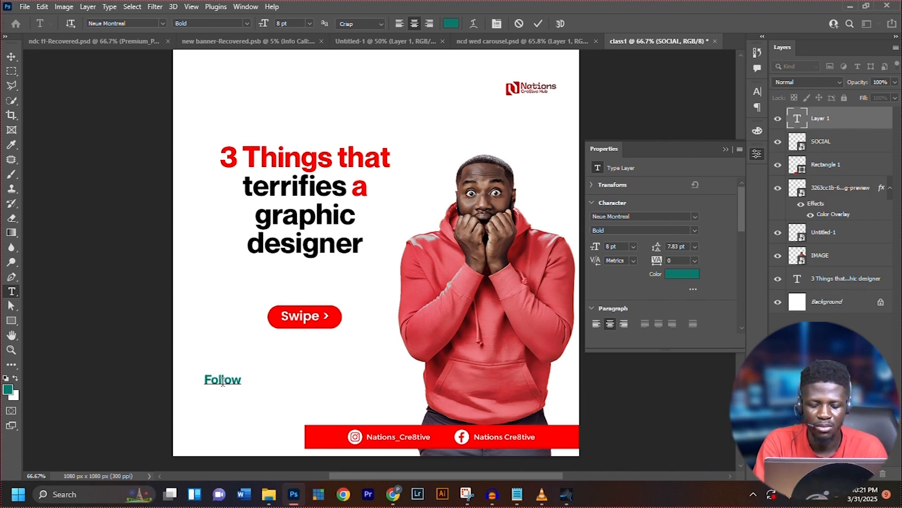
text( us)
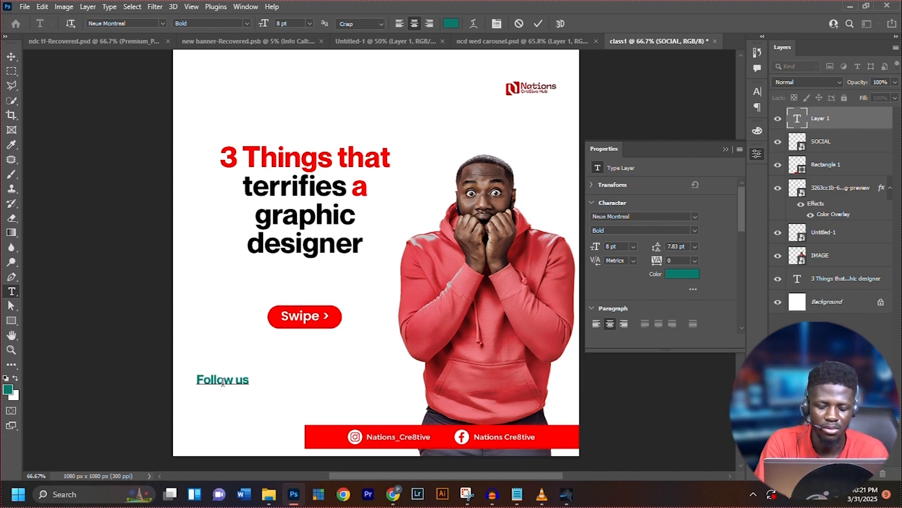
text( on)
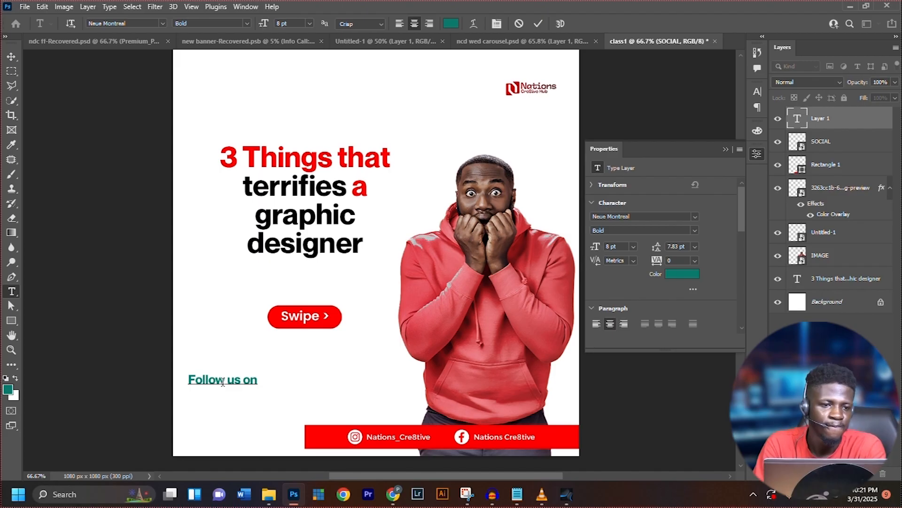
Finish the "Follow us on" text and set its color to black, hex 000000
click(12, 57)
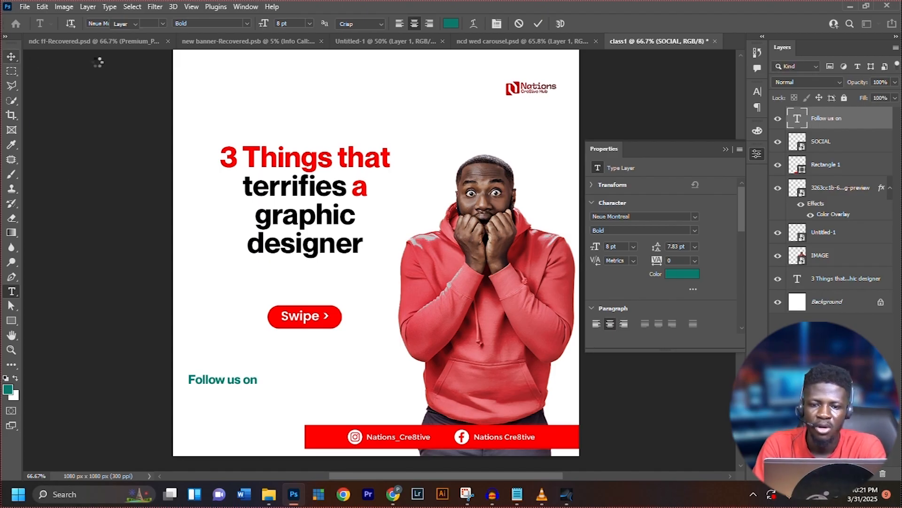
click(689, 274)
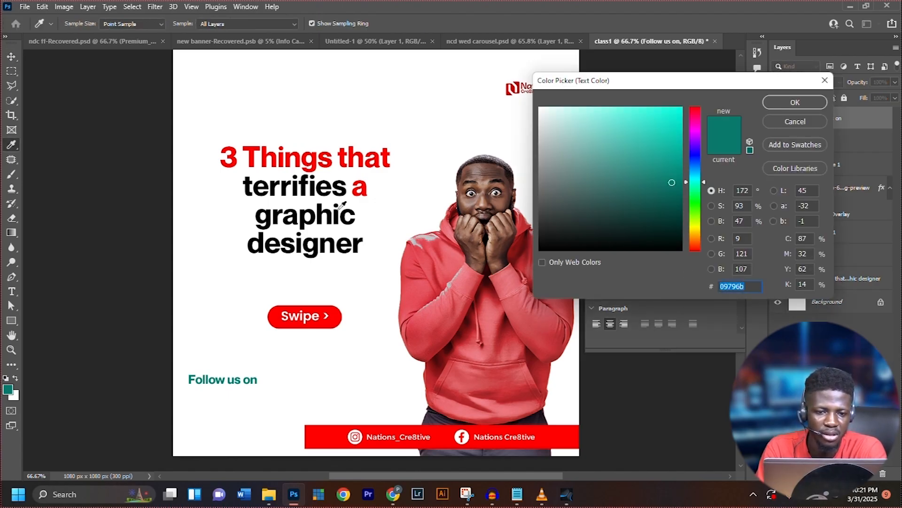
text(000000)
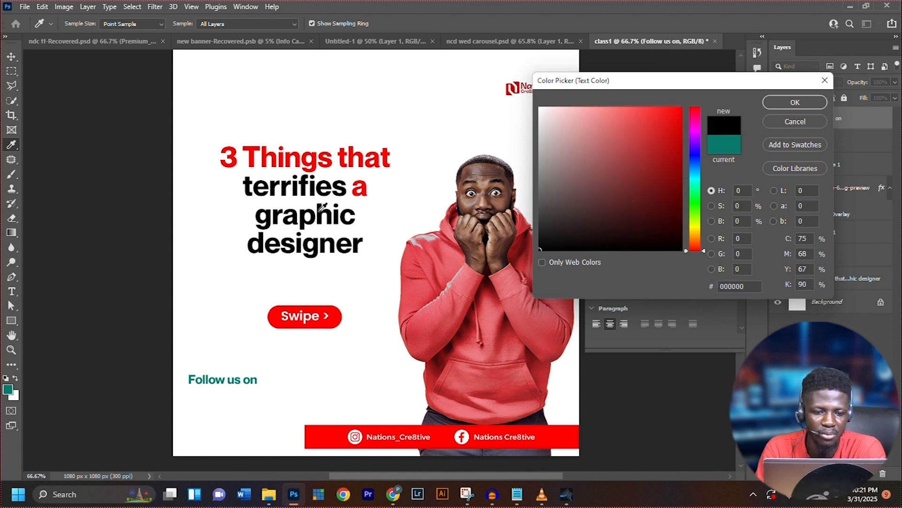
click(814, 102)
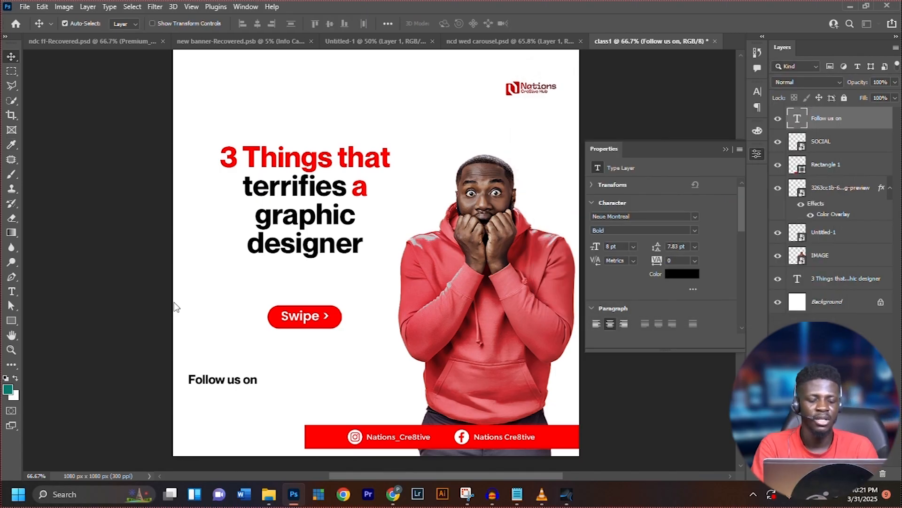
Scale the "Follow us on" text to about 154% and move it beside the red footer bar, at about X 185, Y 1020 px
key(ctrl+t)
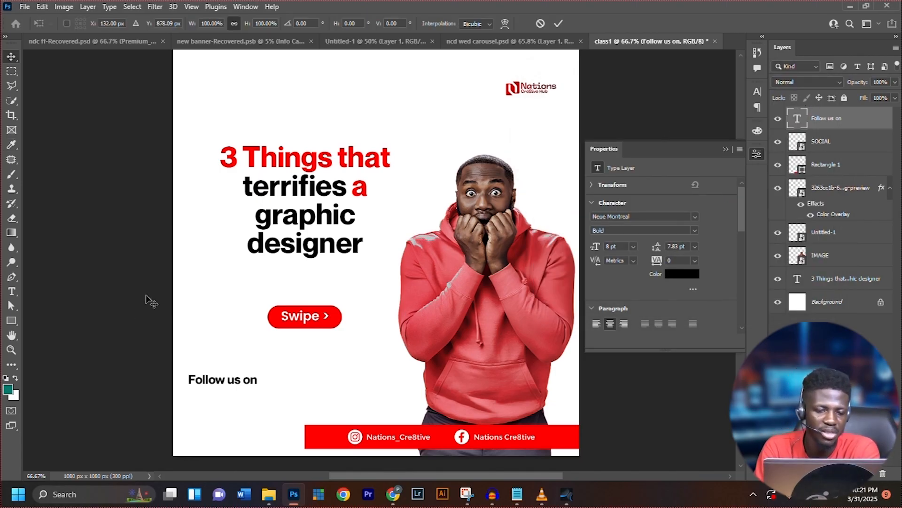
drag(256, 371, 297, 365)
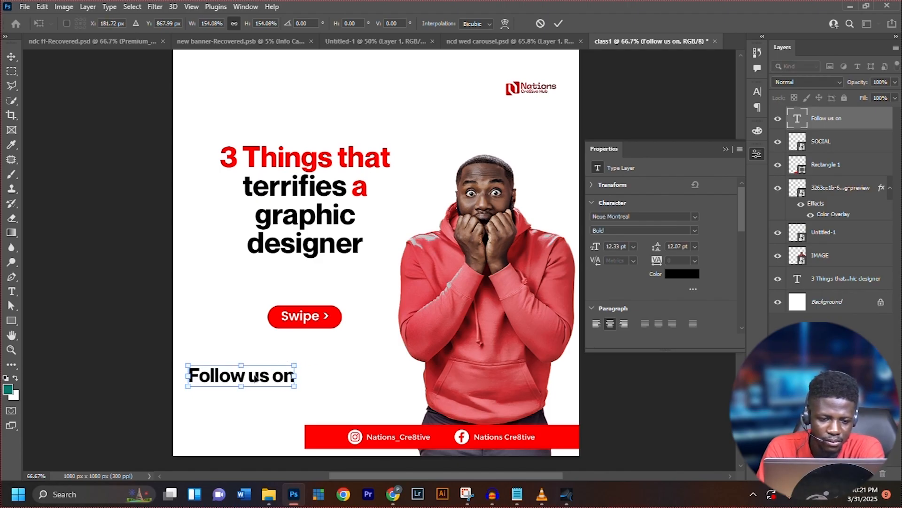
drag(253, 384, 252, 434)
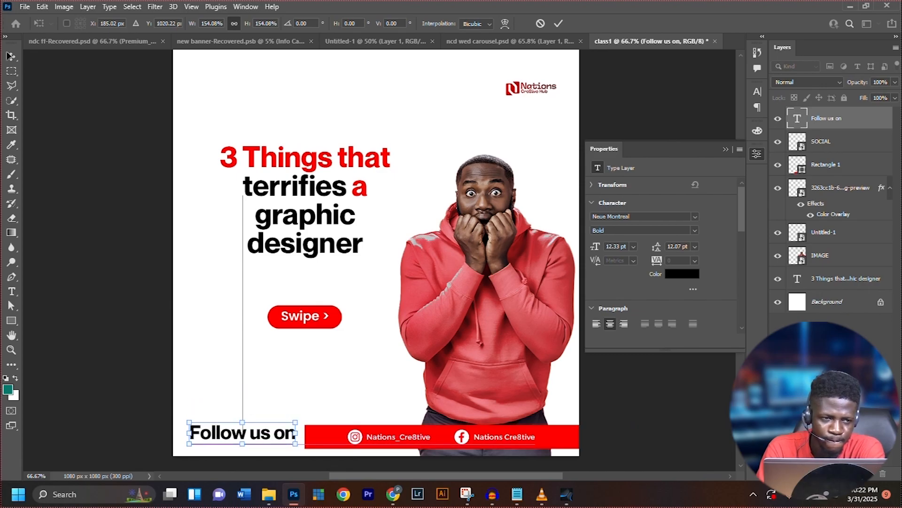
click(13, 57)
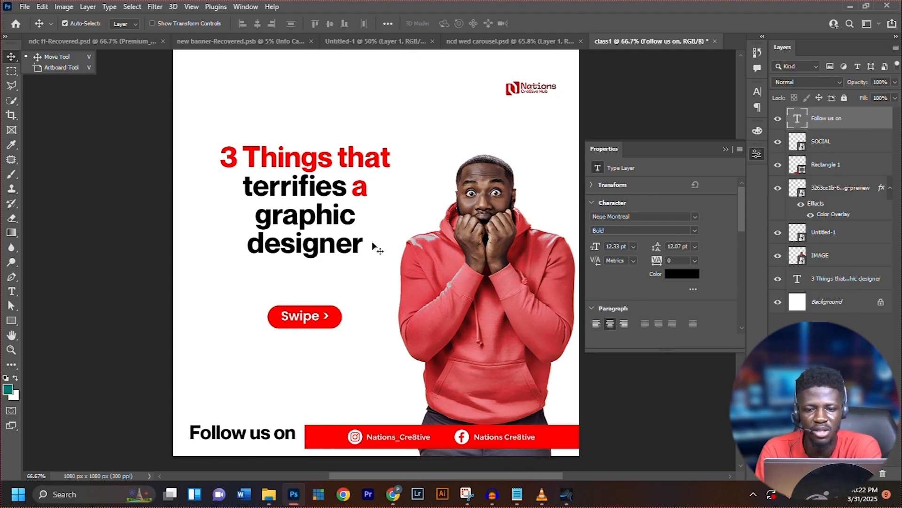
Scale the "Follow us on" text to about 86.78% at about X 197, Y 1029 px, and shift the social handles graphic to X 467 px
drag(288, 430, 292, 437)
key(ctrl+t)
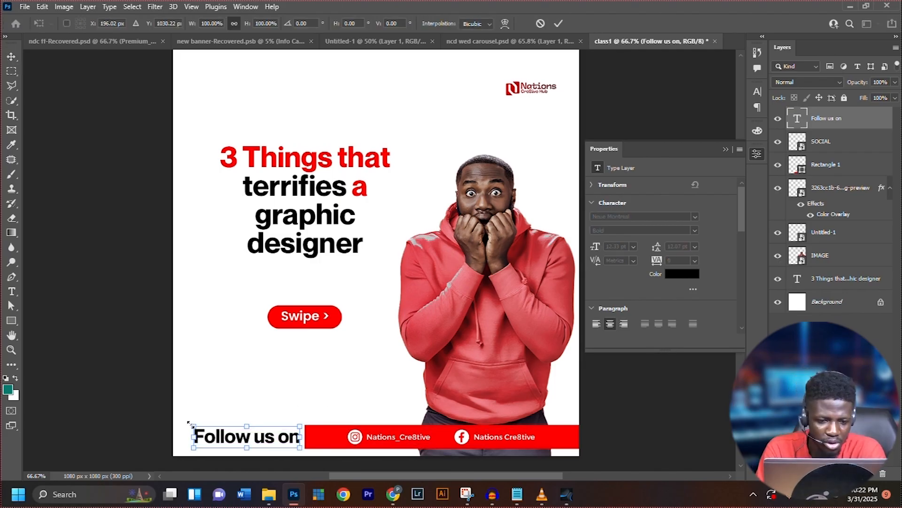
drag(190, 423, 205, 426)
drag(278, 436, 278, 438)
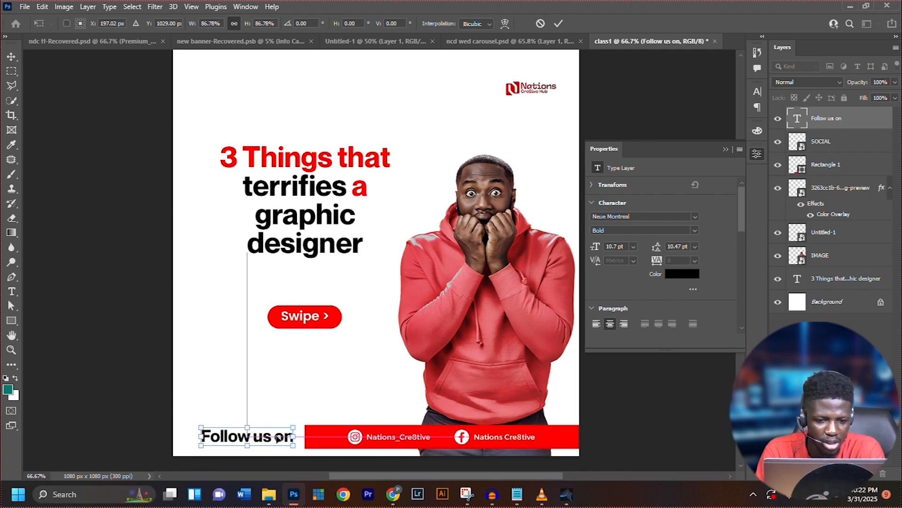
key(Return)
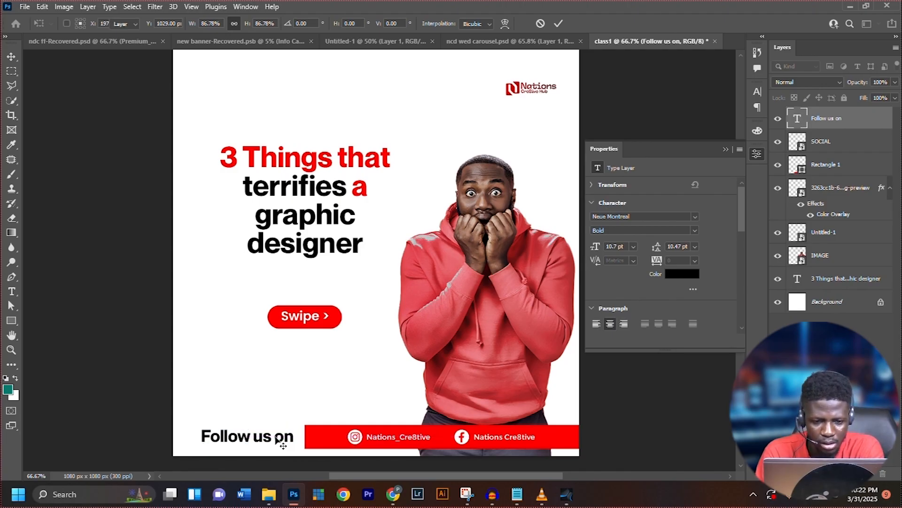
click(460, 442)
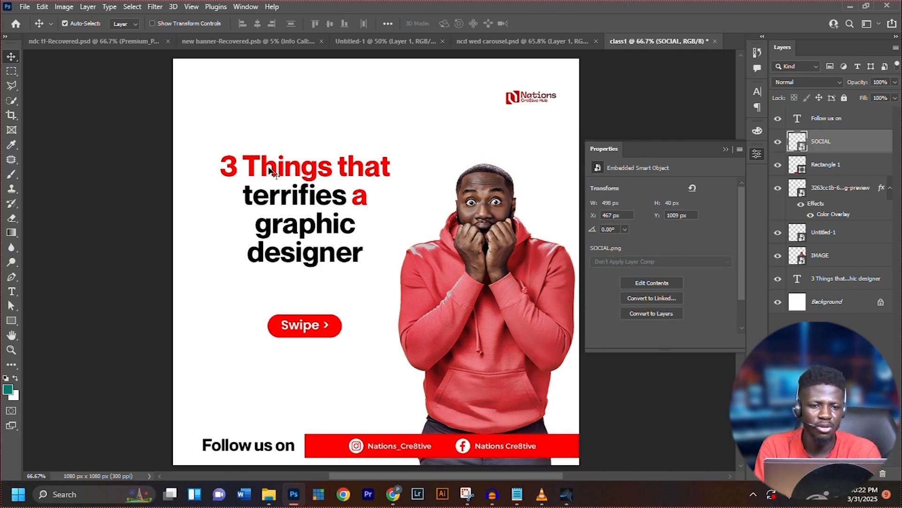
Enlarge the "3 Things that terrifies a graphic designer" headline to about 112.6% around its center
click(254, 166)
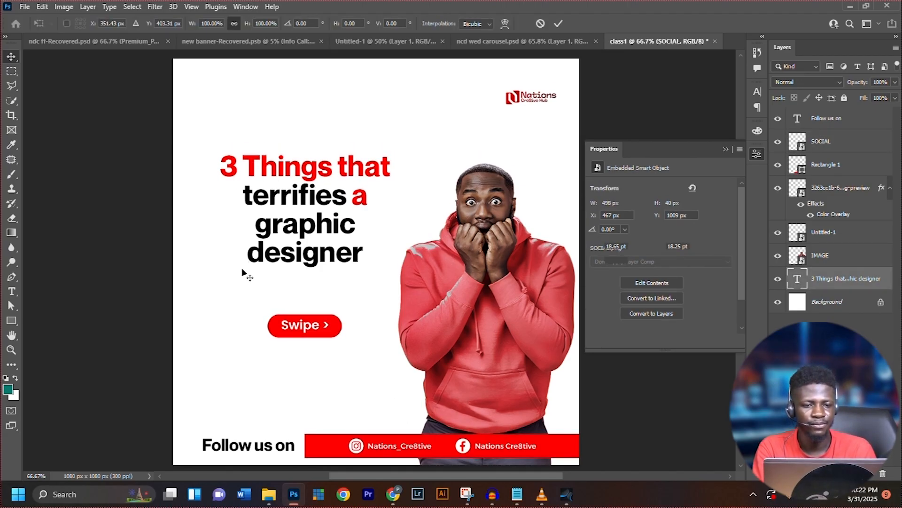
key(ctrl+t)
drag(219, 266, 209, 276)
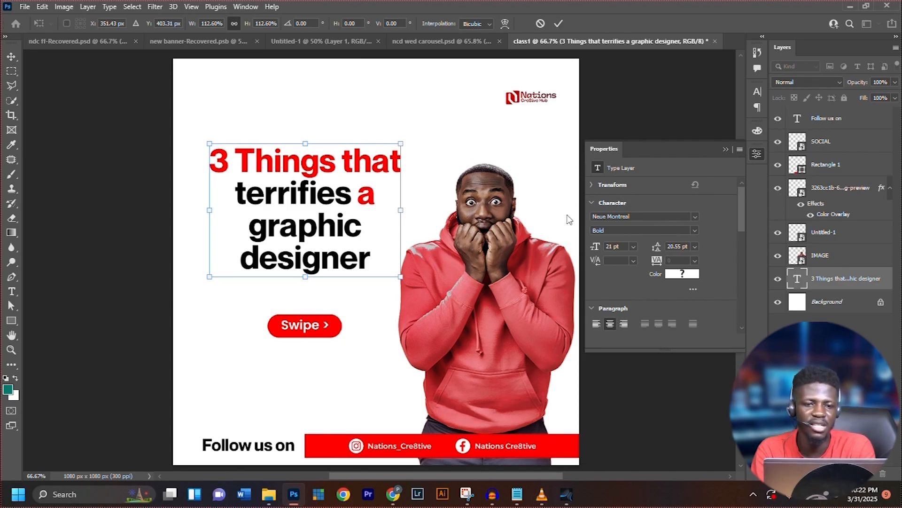
key(Return)
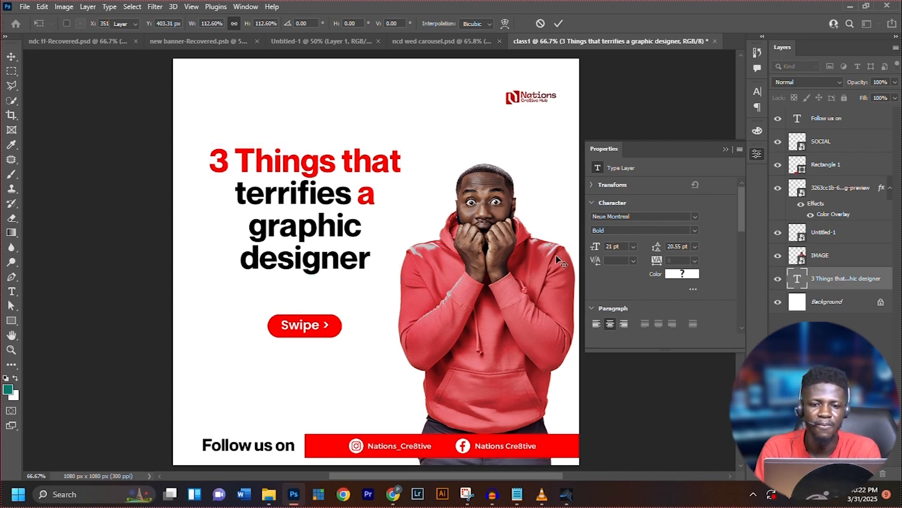
Select the man's image in class1 and compare the layout with the reference design in ncd wed carousel.psd
click(485, 287)
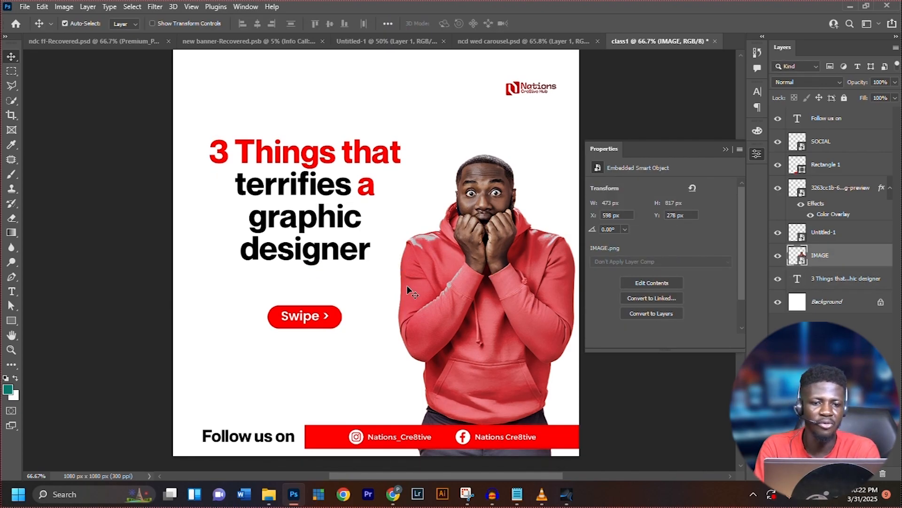
scroll(407, 289, up, 1)
click(501, 45)
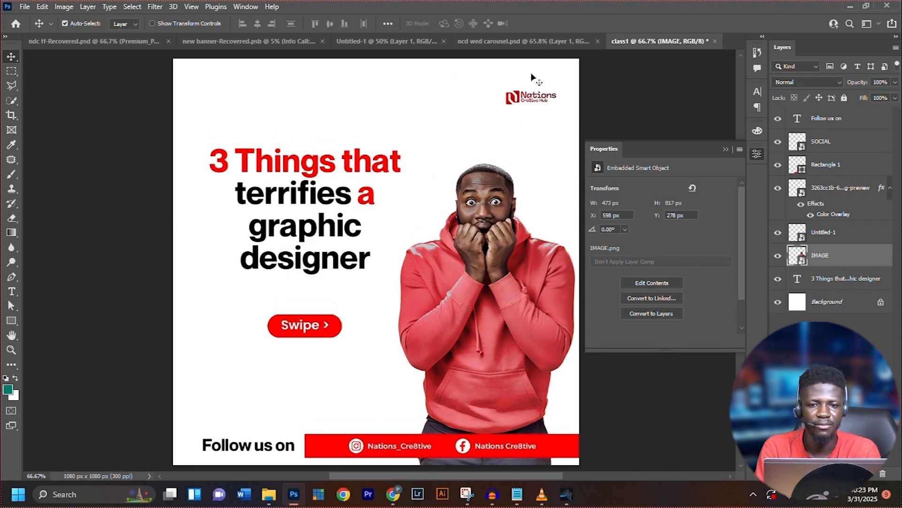
click(522, 42)
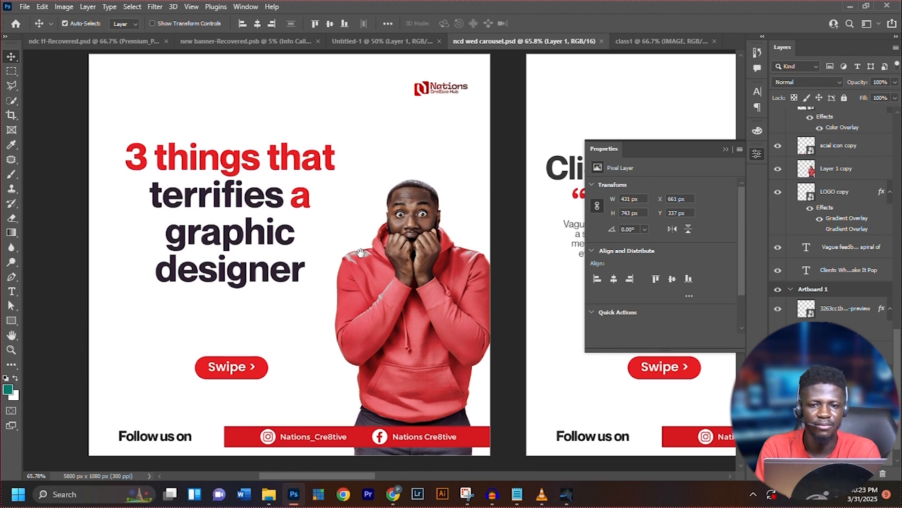